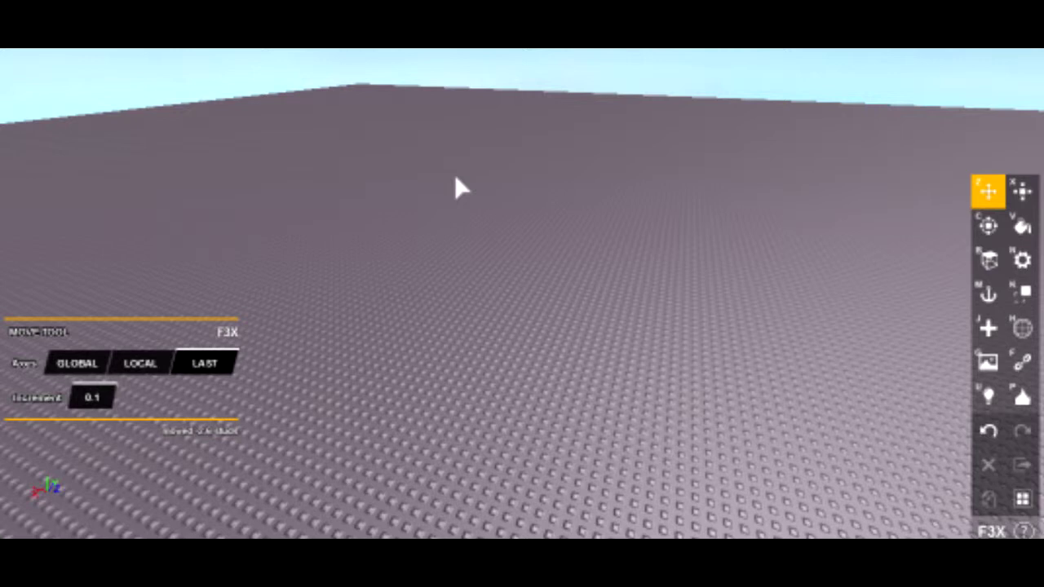
Place a new brick on the baseplate and nudge it slightly upward.
key("j")
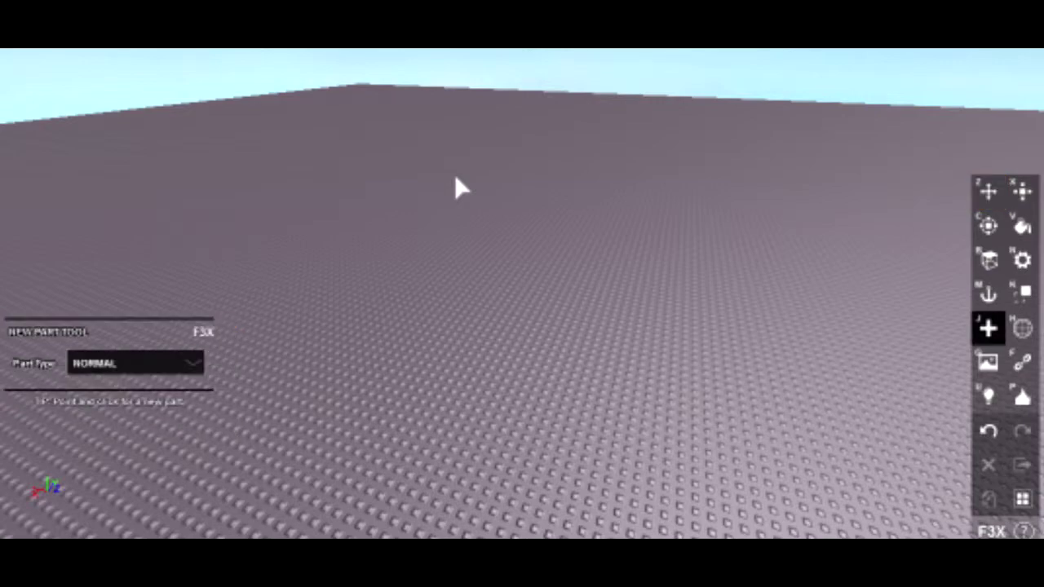
left_click(530, 373)
scroll(530, 374, "up", 5)
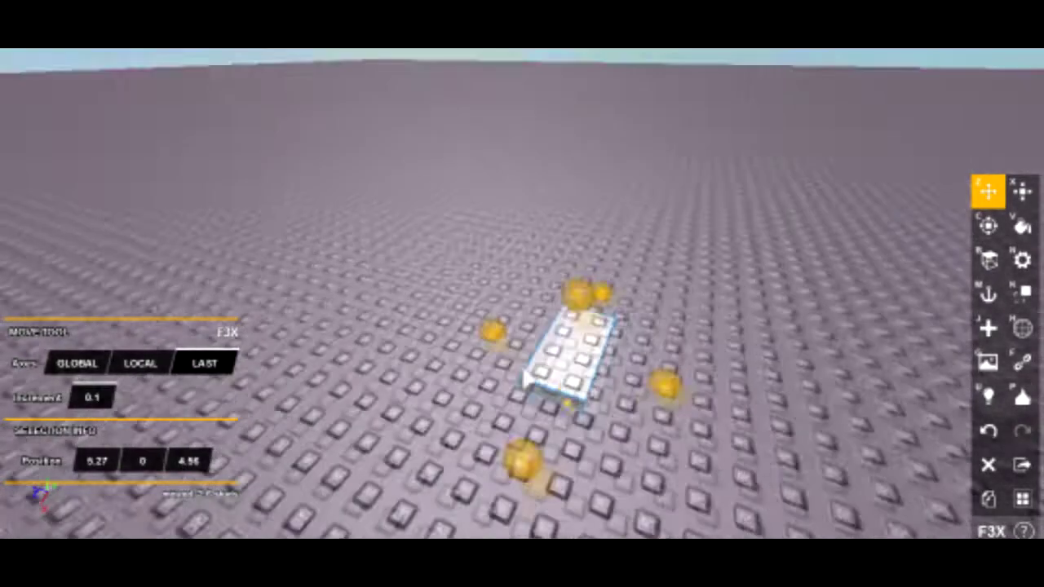
right_click_drag(530, 374, 531, 302)
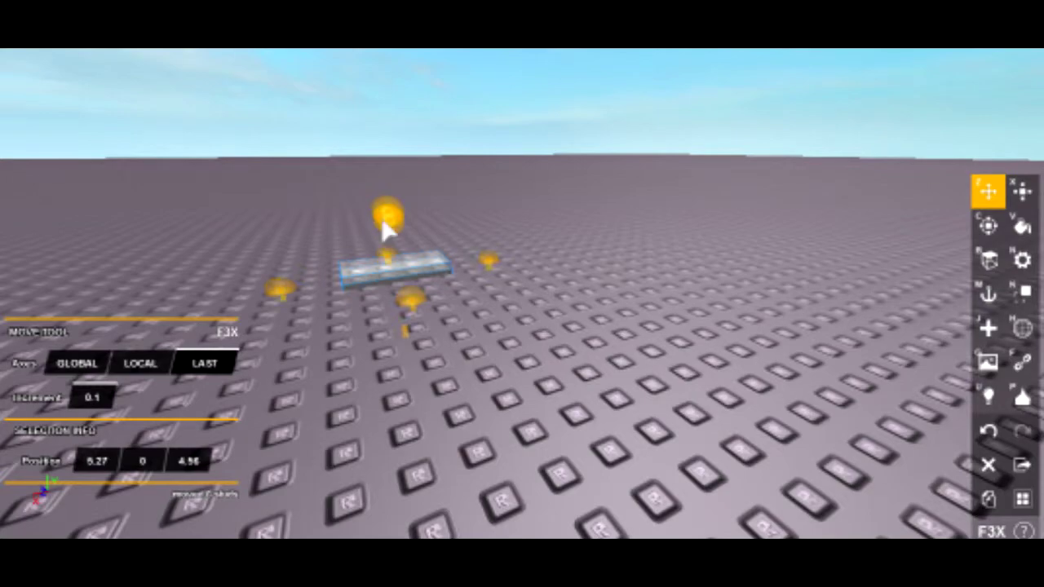
left_click_drag(385, 226, 408, 217)
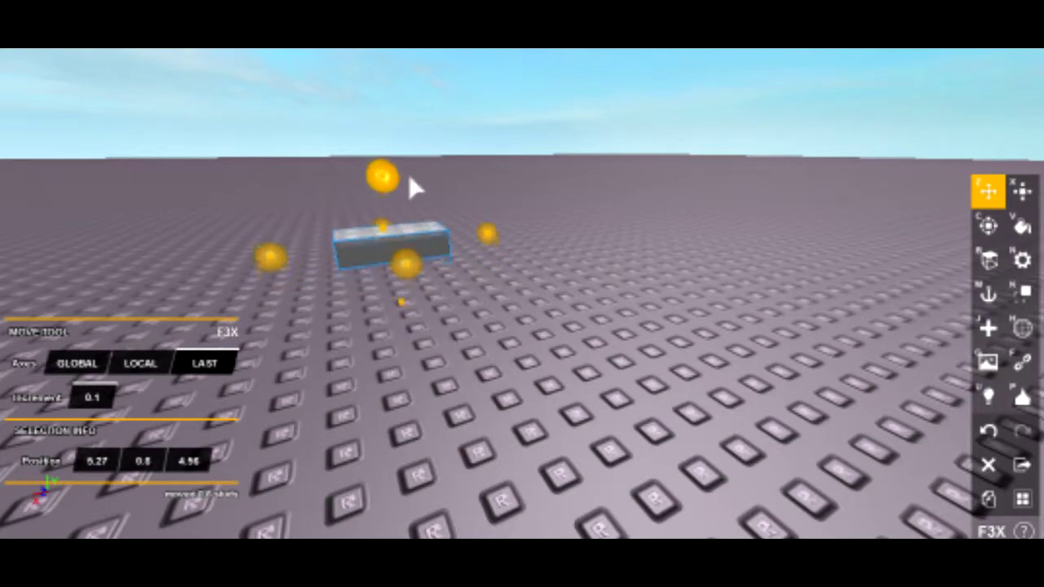
scroll(412, 219, "up", 3)
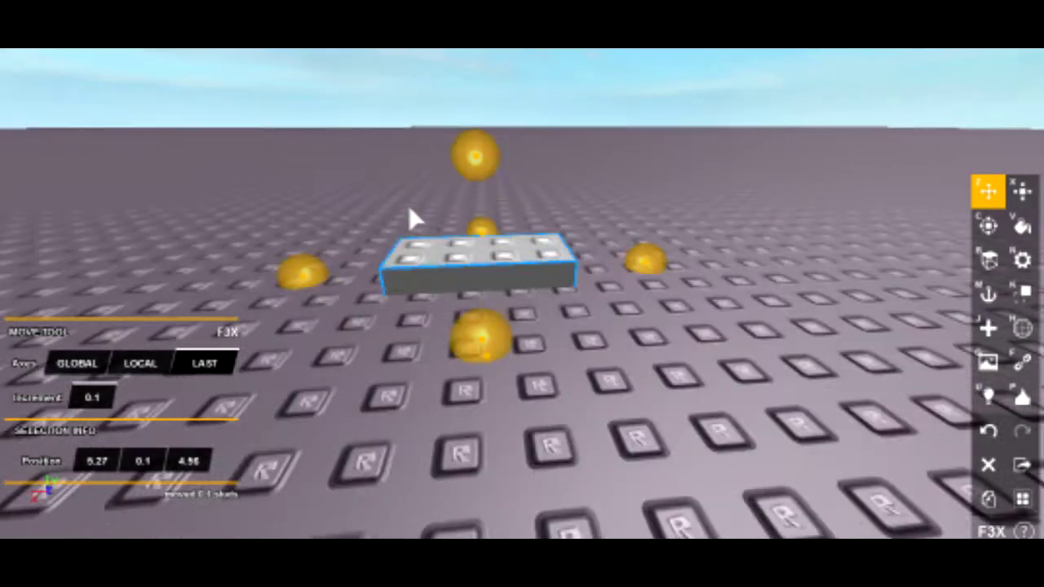
Lengthen the brick to about 18.9 studs with the F3X Resize tool.
key("x")
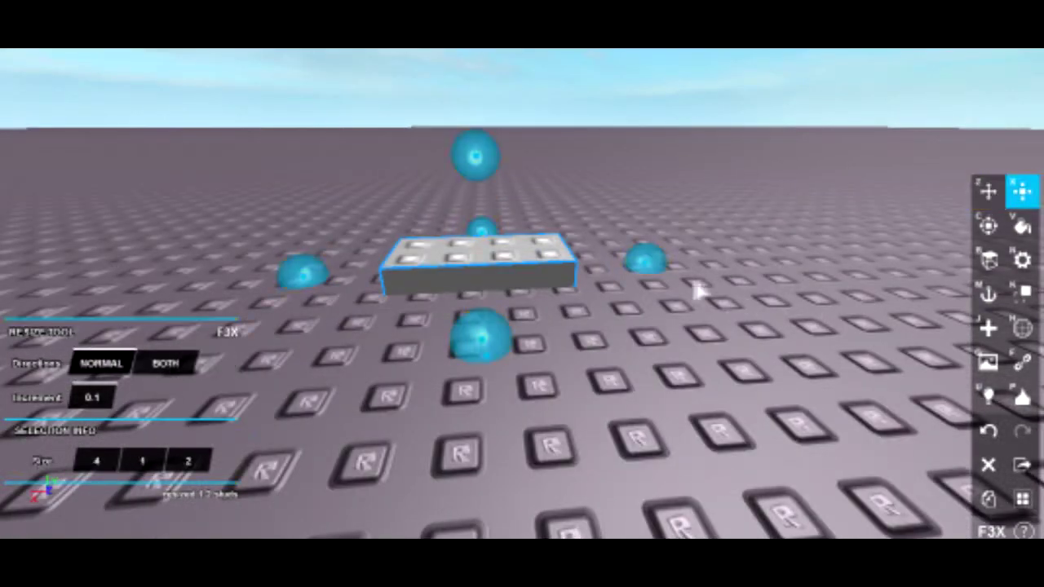
scroll(354, 252, "down", 3)
right_click_drag(354, 252, 361, 252)
scroll(526, 257, "up", 3)
right_click_drag(526, 257, 532, 263)
scroll(530, 253, "down", 3)
scroll(530, 254, "up", 5)
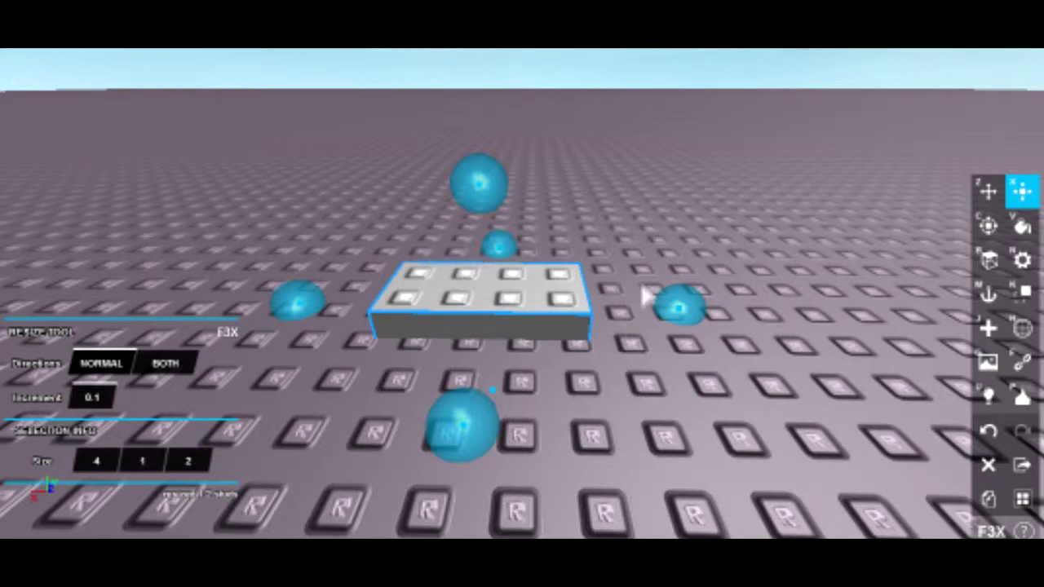
scroll(644, 296, "down", 5)
scroll(647, 314, "up", 4)
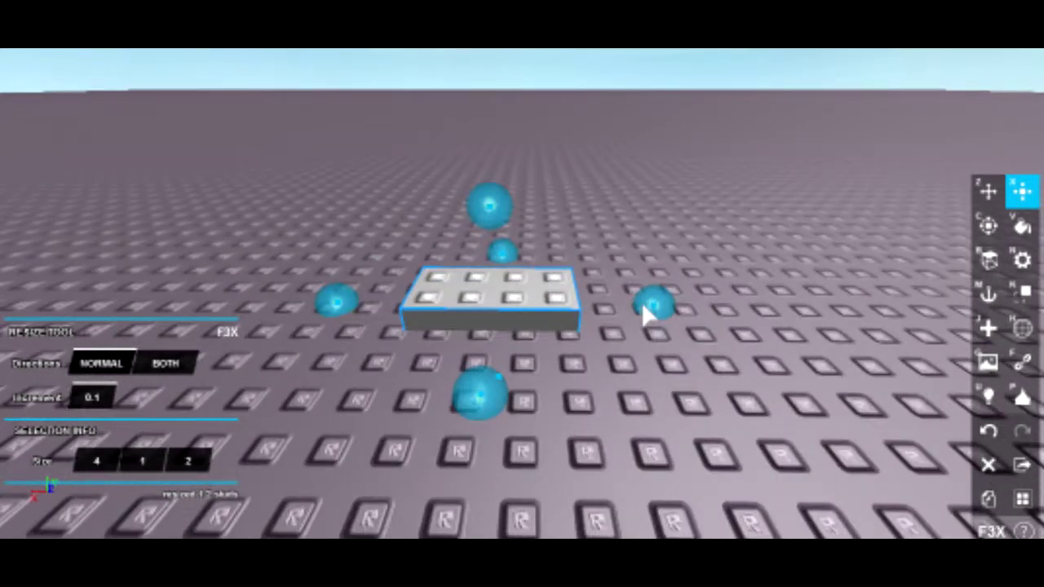
left_click_drag(644, 313, 798, 276)
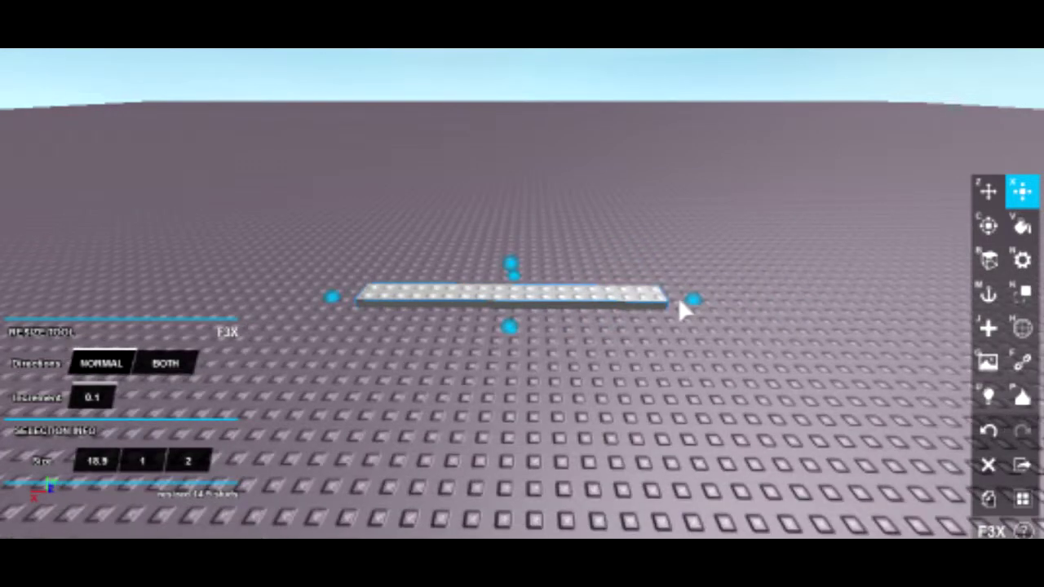
mouse_move(690, 298)
right_mouse_down()
mouse_move(128, 242)
mouse_move(459, 200)
mouse_move(326, 155)
mouse_move(852, 295)
mouse_move(707, 328)
mouse_move(617, 263)
right_mouse_up()
scroll(708, 329, "up", 2)
left_click_drag(607, 255, 793, 261)
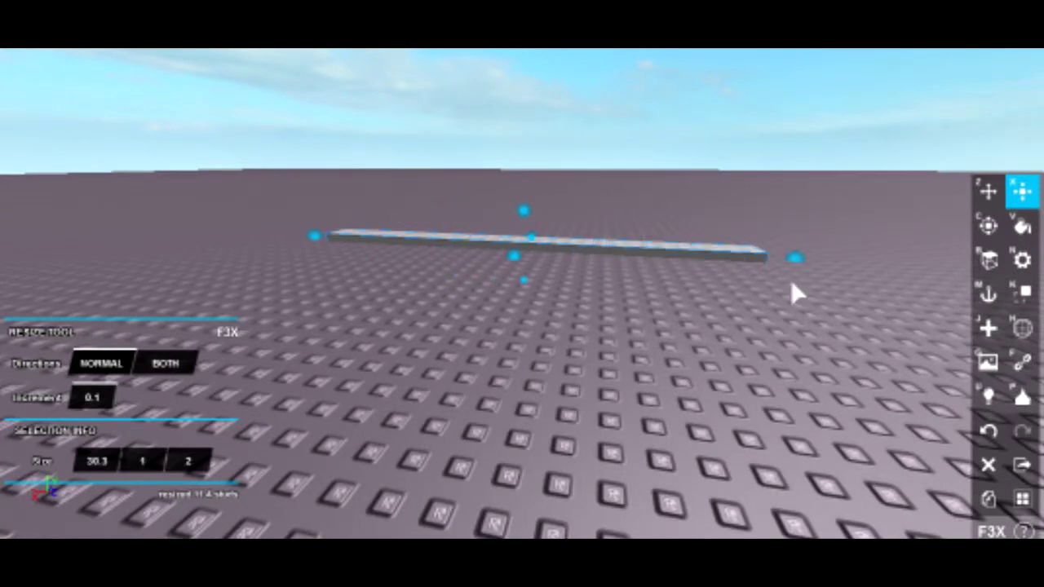
Undo the extra stretch and extend the brick evenly at both ends to about 31 studs.
key("shift+z")
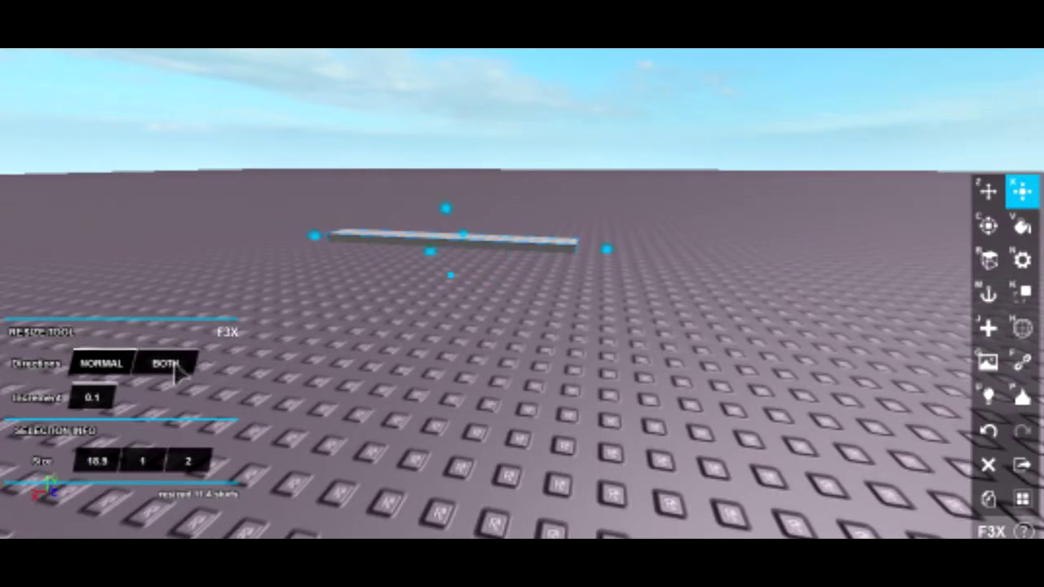
left_click(167, 364)
mouse_move(608, 250)
left_mouse_down()
mouse_move(667, 253)
mouse_move(703, 273)
left_mouse_up()
right_click_drag(703, 274, 606, 313)
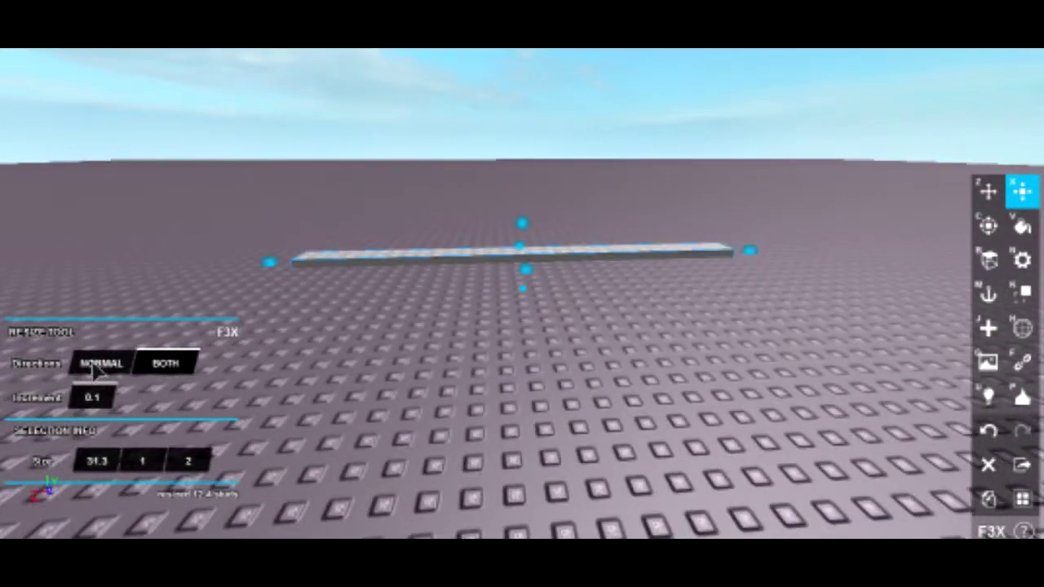
Raise the brick into a wall about 18 studs high and narrow it to about 25 studs.
left_click(101, 363)
right_click_drag(715, 380, 624, 255)
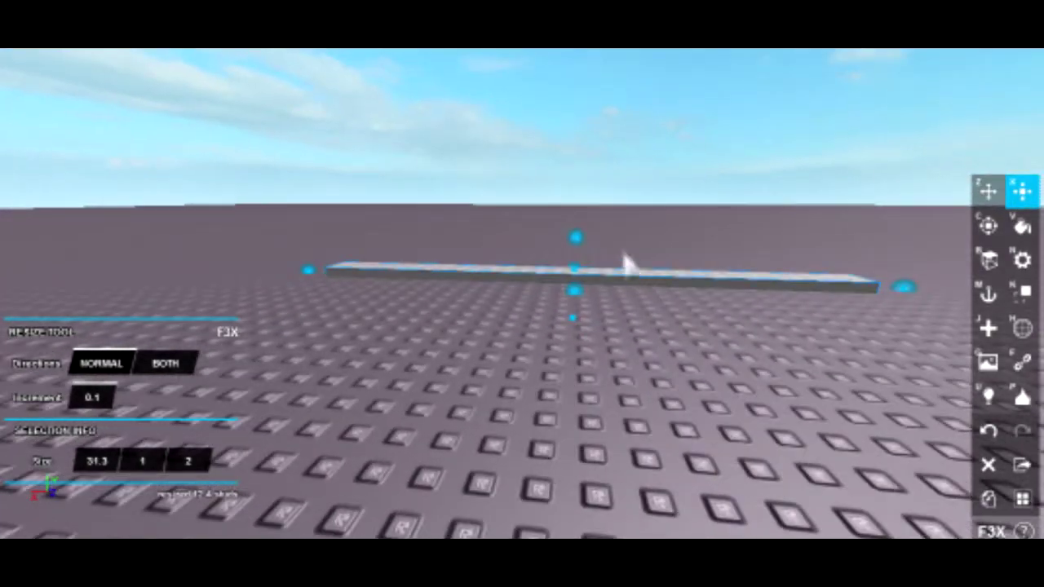
left_click_drag(582, 238, 577, 59)
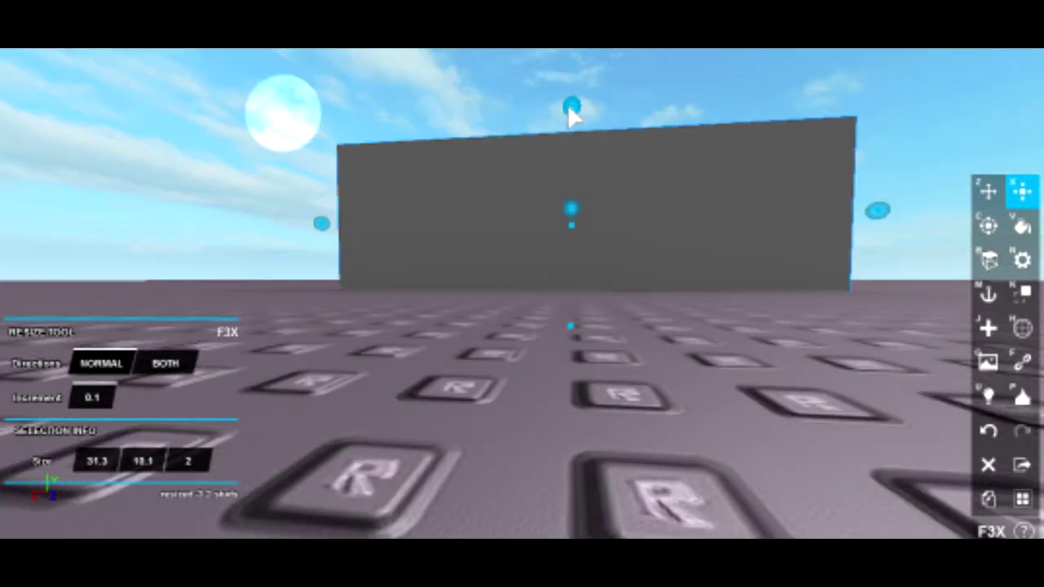
left_click_drag(577, 58, 425, 161)
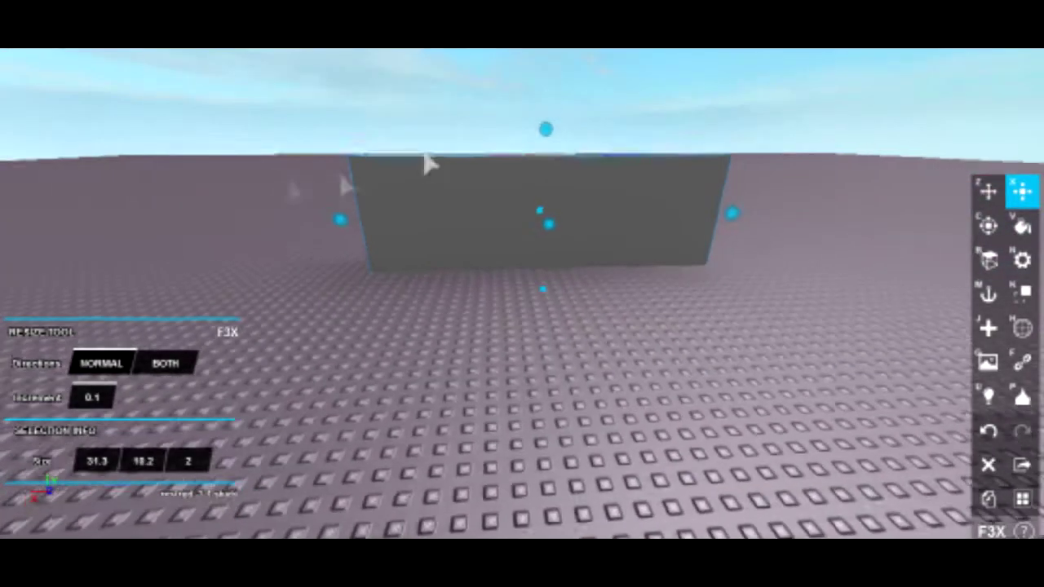
left_click(173, 364)
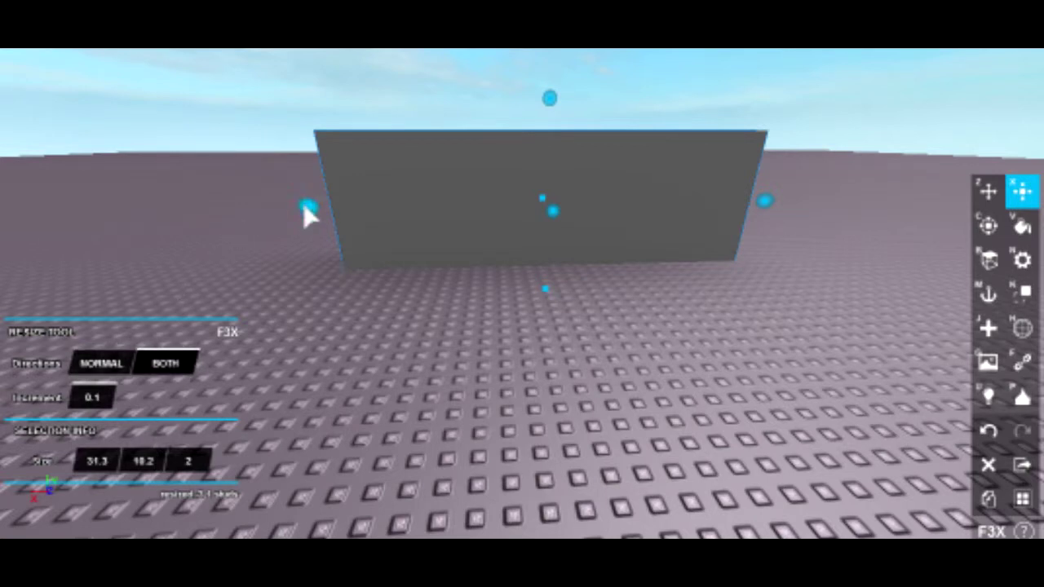
left_click_drag(308, 214, 690, 342)
mouse_move(690, 342)
right_mouse_down()
mouse_move(659, 162)
mouse_move(655, 182)
right_mouse_up()
left_click(659, 161)
Place a small part in front of the wall, add a mesh, and set its type to Cylinder.
key("j")
left_click(487, 377)
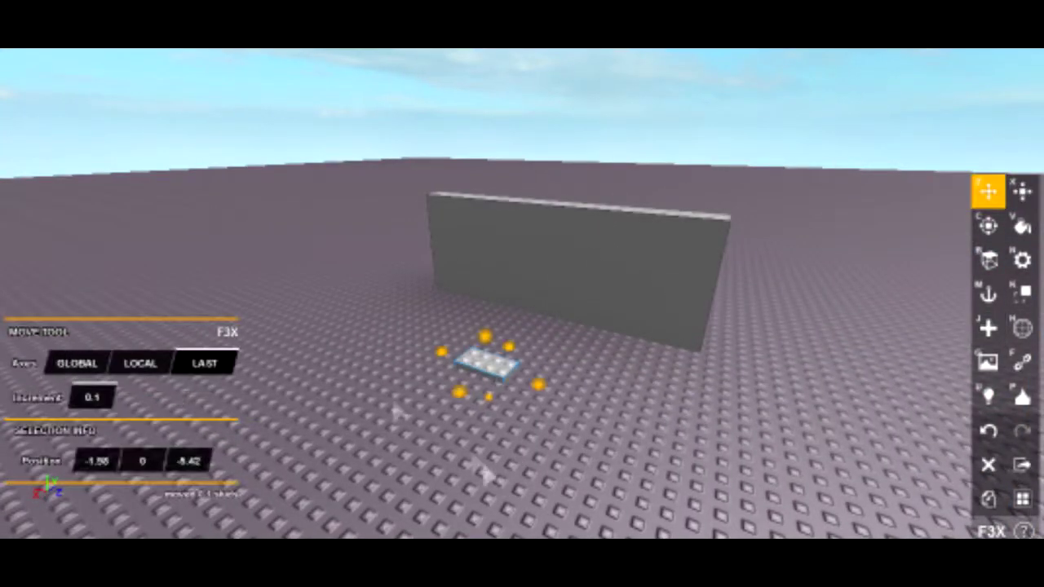
key("h")
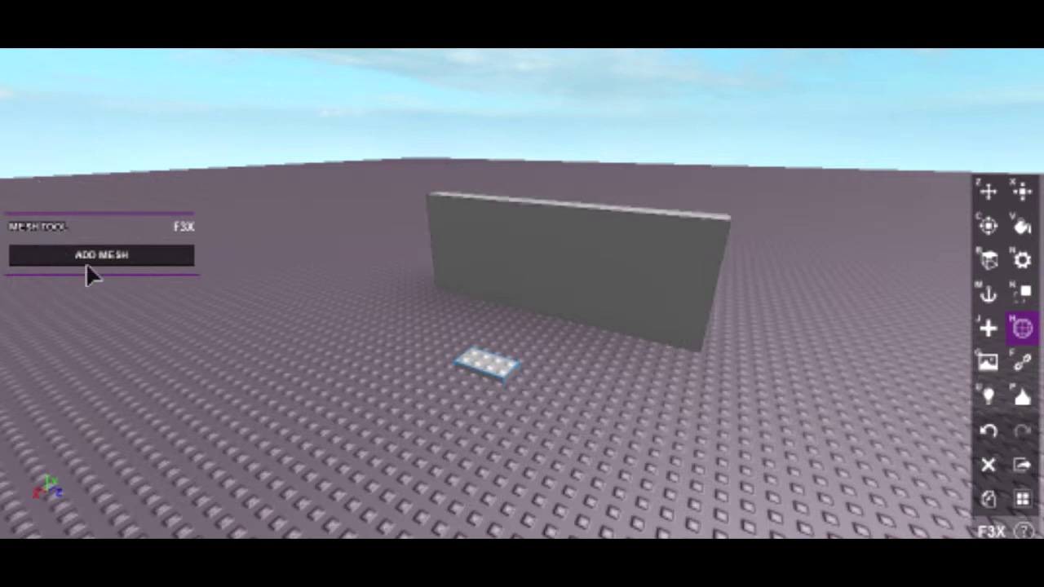
left_click(110, 261)
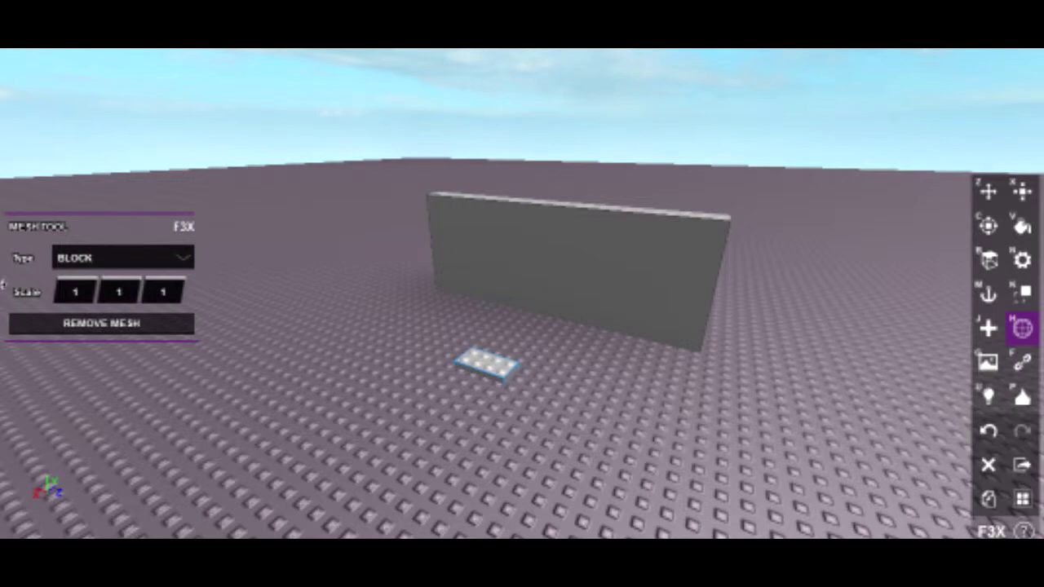
left_click(85, 258)
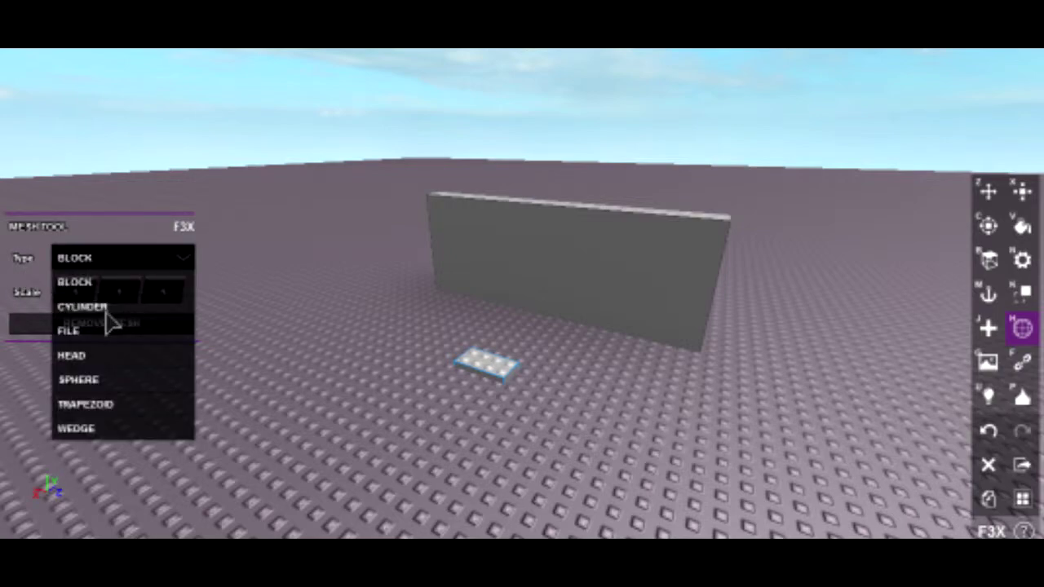
left_click(105, 306)
right_click_drag(555, 397, 555, 397)
Rotate the cylinder a quarter turn to face the wall.
key("z")
key("c")
right_click_drag(441, 140, 453, 138)
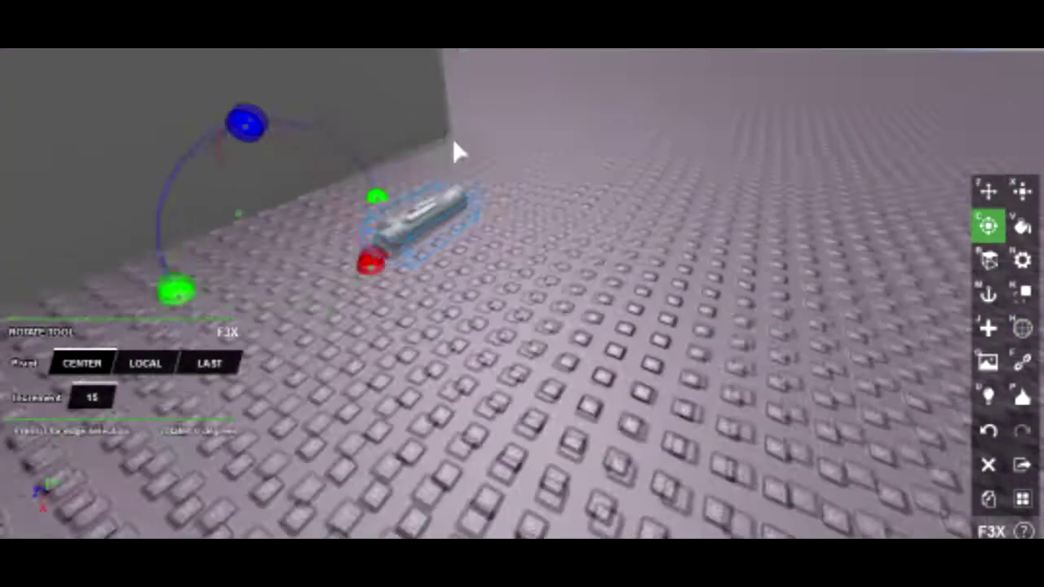
scroll(452, 138, "up", 2)
left_click_drag(494, 186, 356, 207)
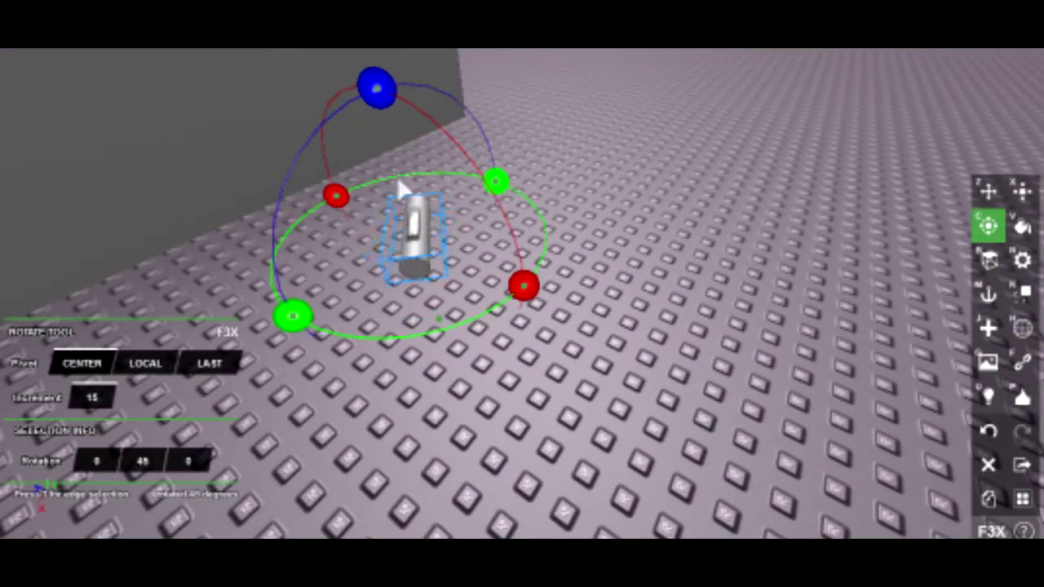
right_click_drag(376, 198, 380, 210)
Enlarge the cylinder to about 7.8 studs tall and 7.8 studs wide.
key("z")
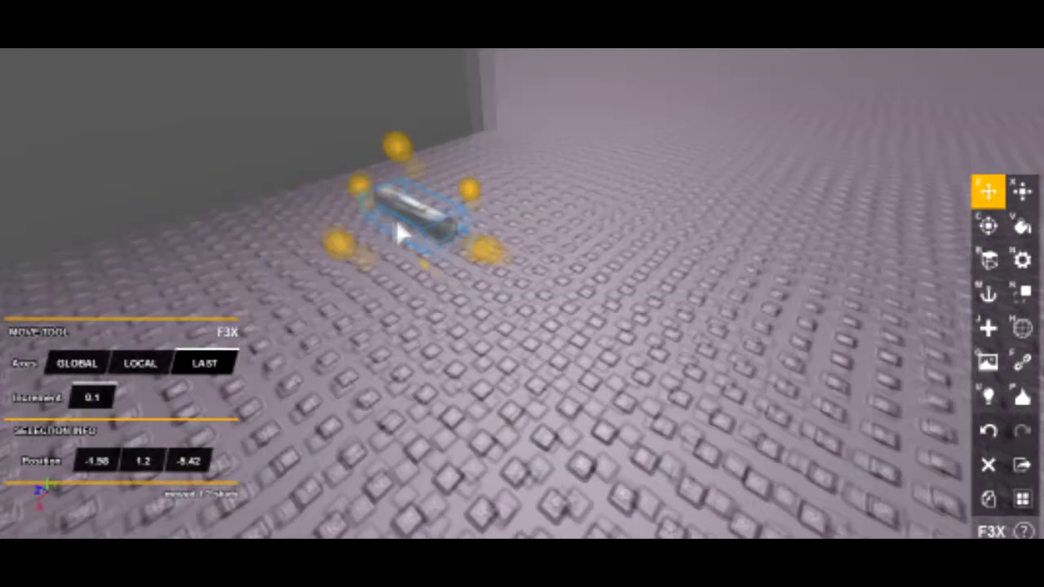
key("x")
left_click_drag(423, 205, 408, 93)
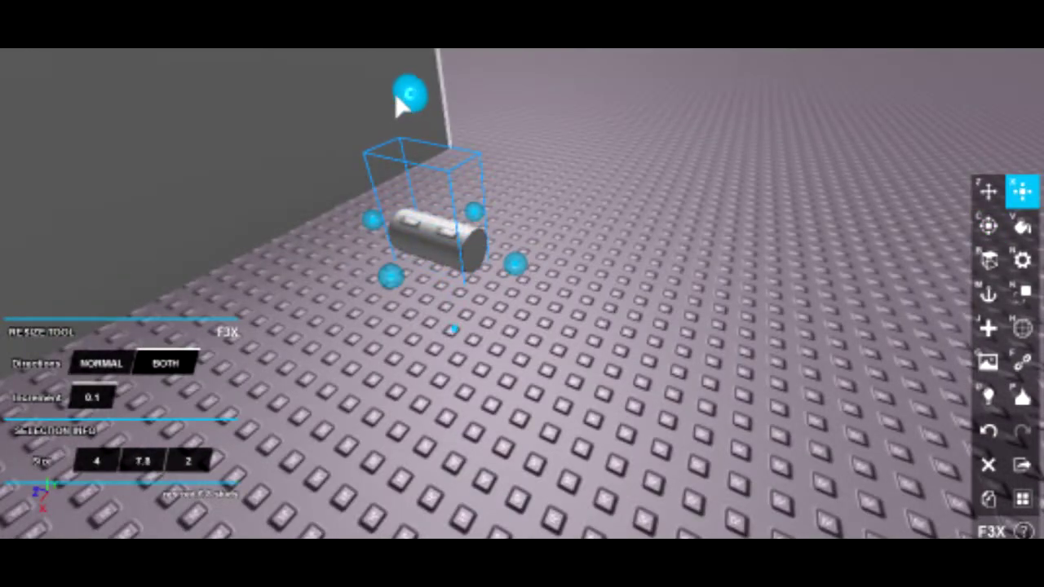
right_click_drag(408, 93, 462, 265)
mouse_move(383, 244)
left_mouse_down()
mouse_move(342, 264)
mouse_move(310, 256)
left_mouse_up()
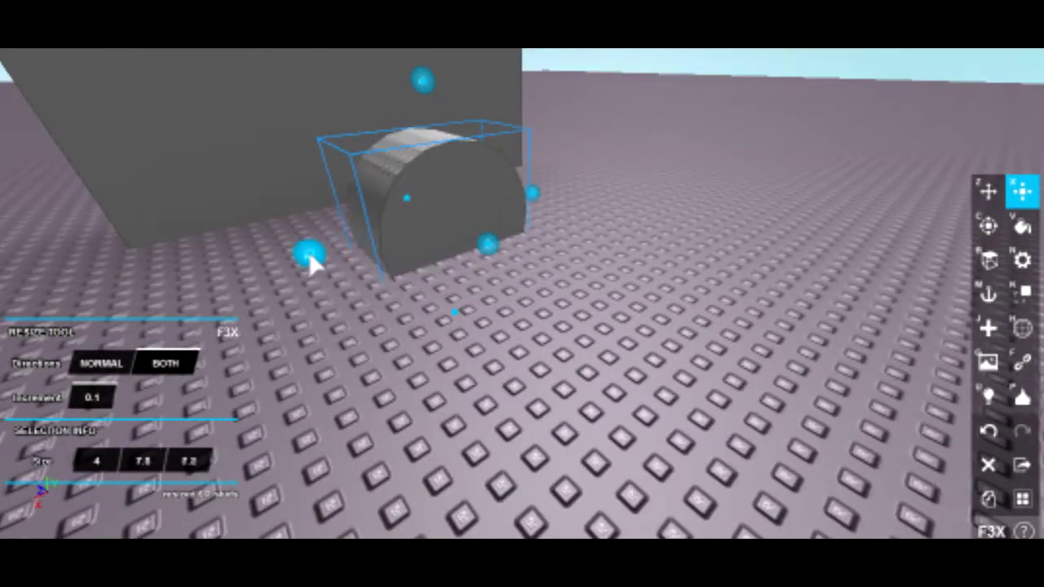
right_click_drag(310, 256, 343, 240)
Lift the cylinder off the baseplate and push it into the wall's face.
key("z")
left_click_drag(432, 140, 438, 96)
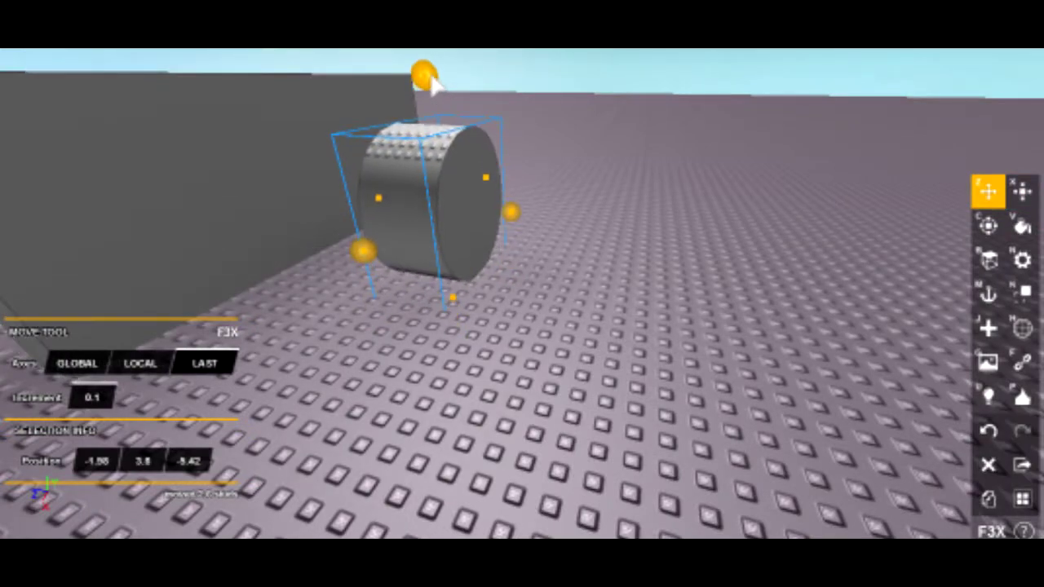
left_click_drag(438, 95, 436, 79)
right_click_drag(437, 80, 522, 147)
right_click_drag(529, 226, 620, 204)
left_click_drag(601, 217, 432, 175)
right_click_drag(432, 174, 462, 154)
scroll(579, 116, "up", 3)
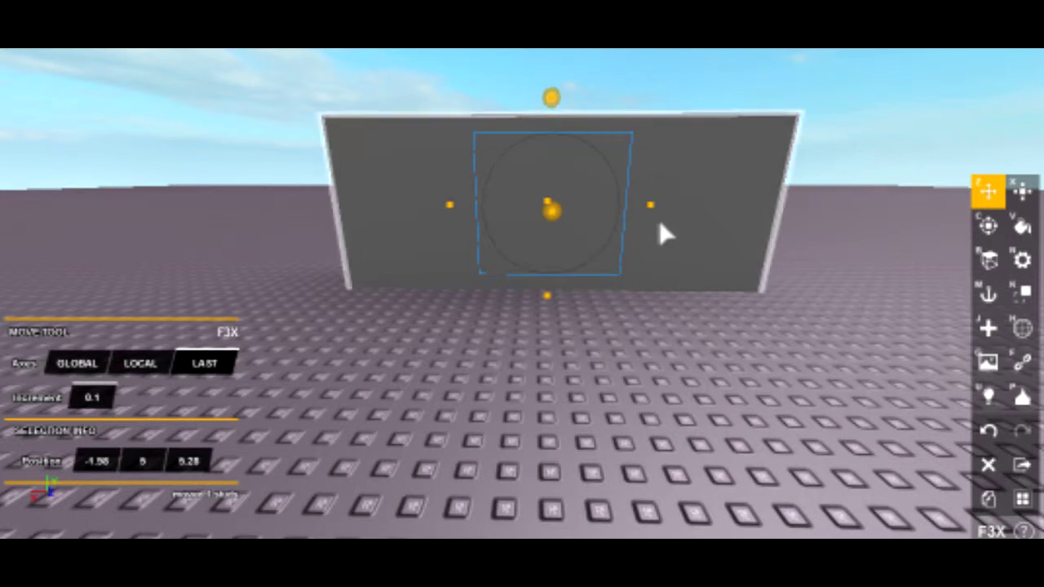
Resize the disc evenly to 4 × 8.8 × 10.4 studs, then deselect it.
key("x")
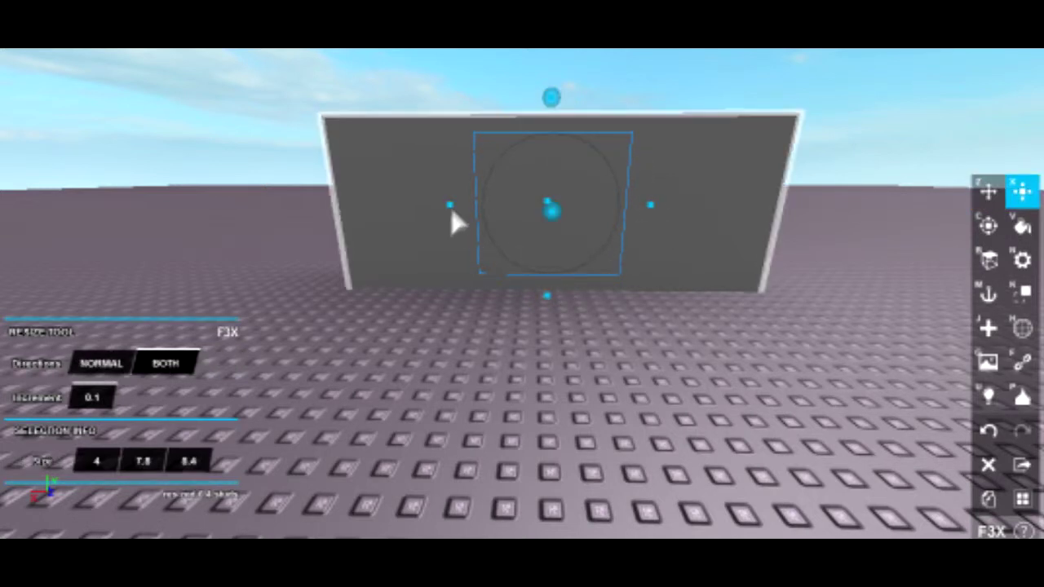
mouse_move(451, 206)
left_mouse_down()
mouse_move(448, 214)
mouse_move(434, 206)
left_mouse_up()
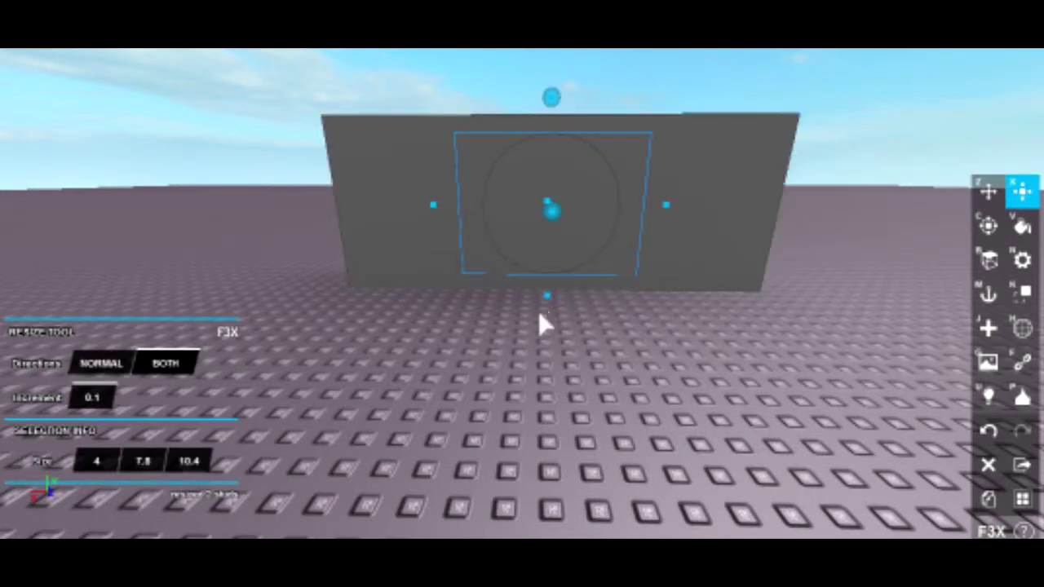
left_click_drag(547, 299, 546, 310)
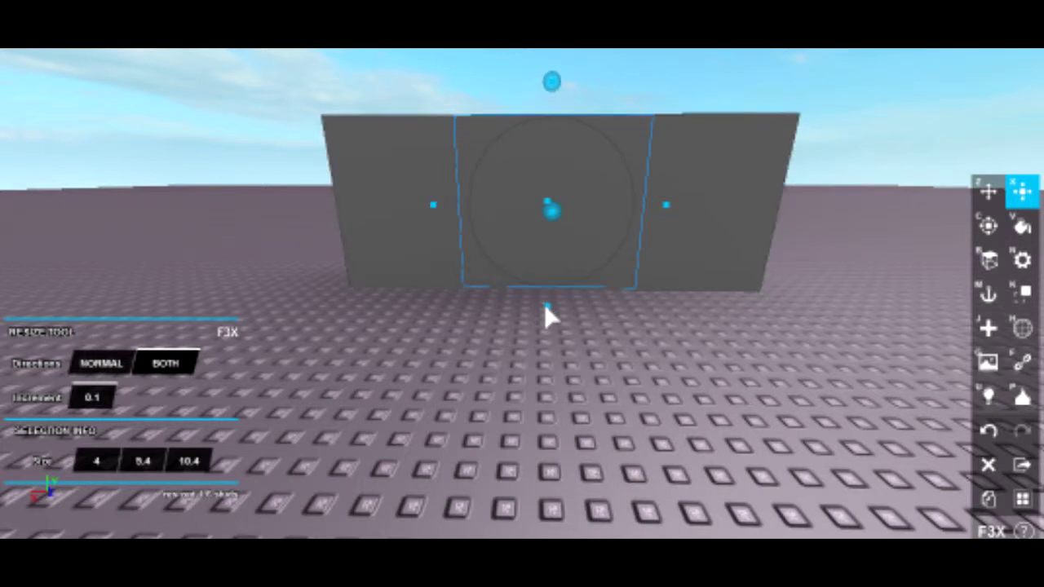
left_click_drag(551, 82, 555, 93)
scroll(611, 105, "up", 3)
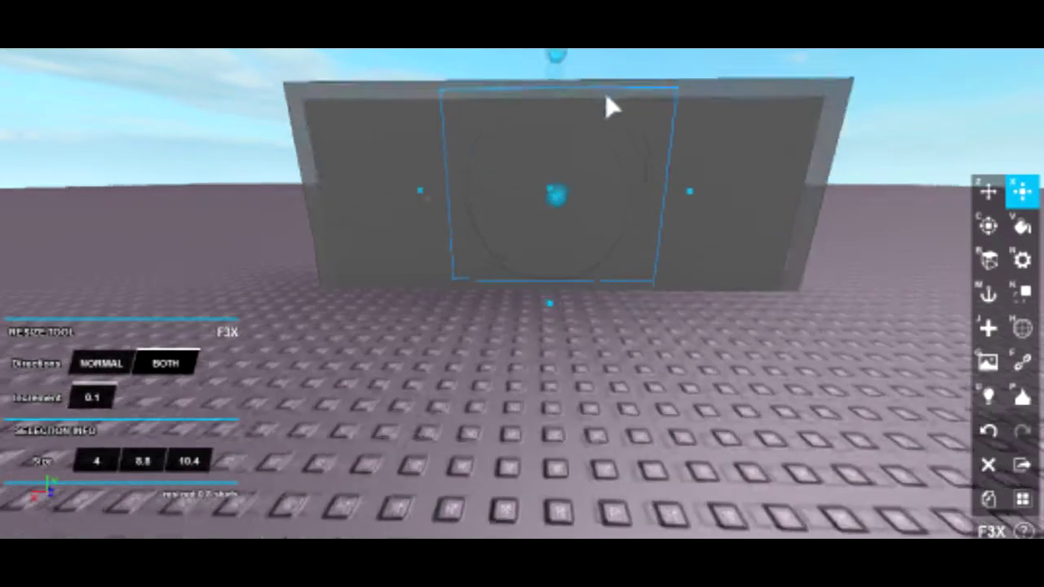
right_click_drag(611, 105, 610, 109)
scroll(611, 105, "down", 5)
scroll(629, 155, "down", 5)
left_click(752, 226)
mouse_move(753, 226)
right_mouse_down()
mouse_move(703, 207)
mouse_move(570, 226)
mouse_move(593, 171)
right_mouse_up()
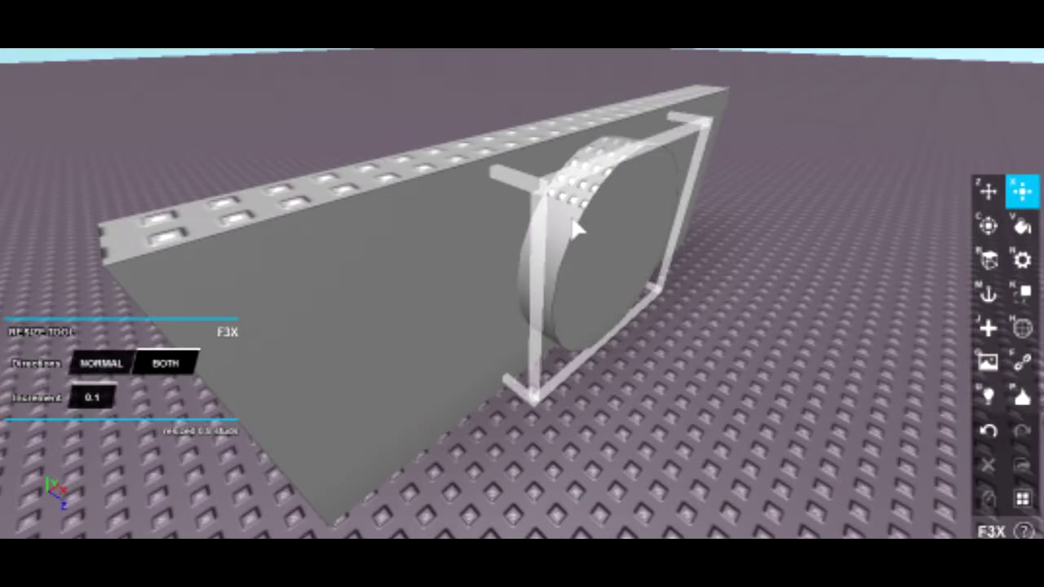
left_click(579, 228)
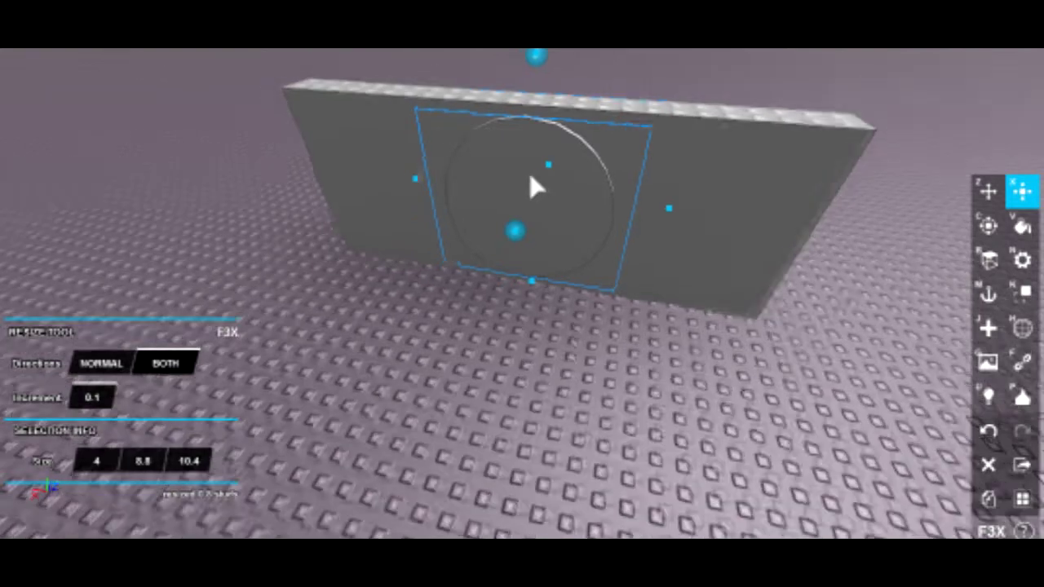
mouse_move(534, 187)
right_mouse_down()
mouse_move(591, 208)
mouse_move(641, 191)
mouse_move(578, 228)
right_mouse_up()
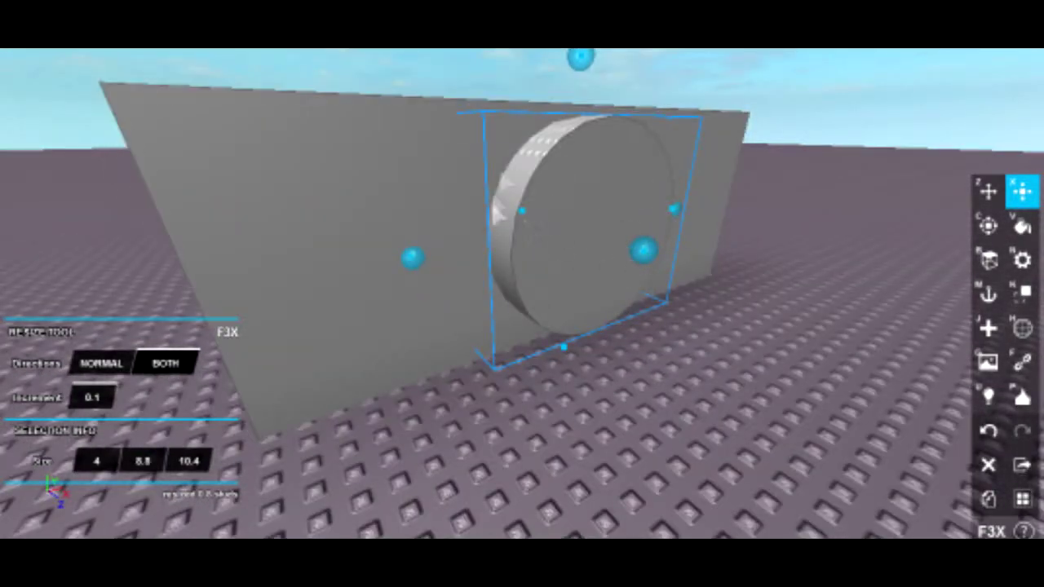
Negate the disc and select it together with the wall.
right_click_drag(550, 168, 550, 140)
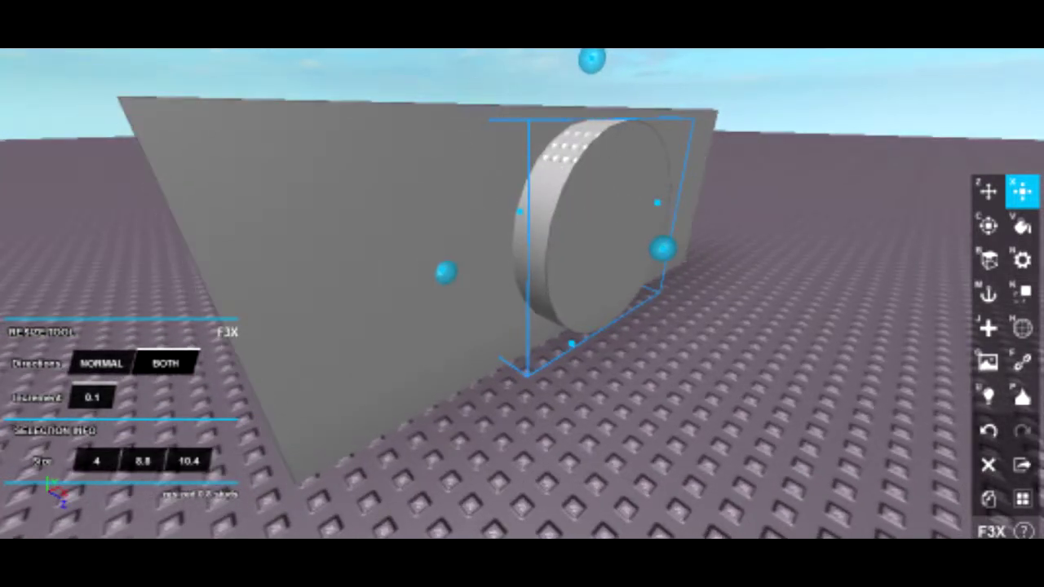
key("ctrl+shift+n")
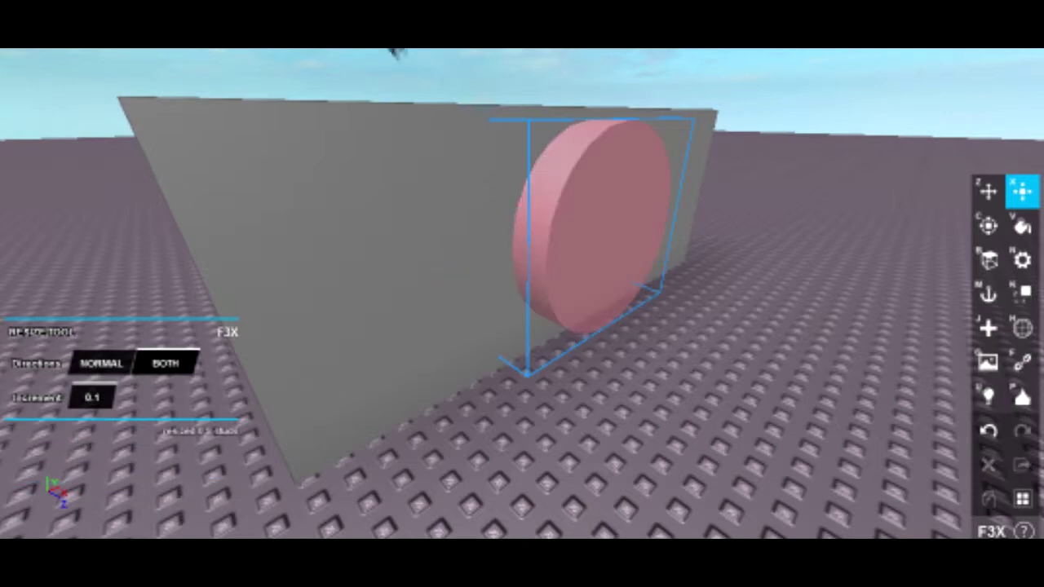
mouse_move(601, 182)
right_mouse_down()
mouse_move(628, 202)
mouse_move(680, 214)
mouse_move(490, 188)
right_mouse_up()
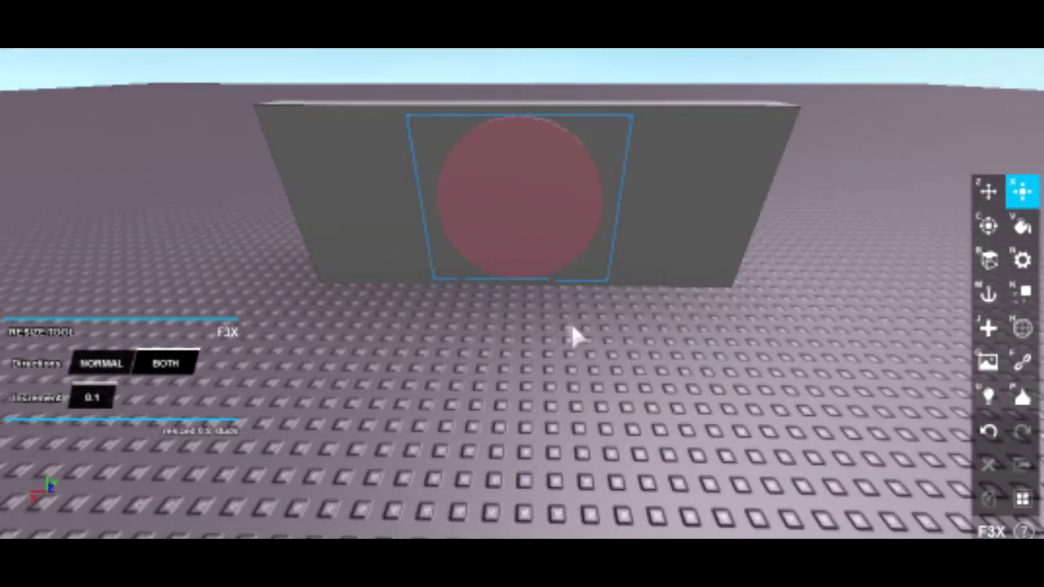
right_click_drag(571, 333, 500, 209)
left_click(521, 220)
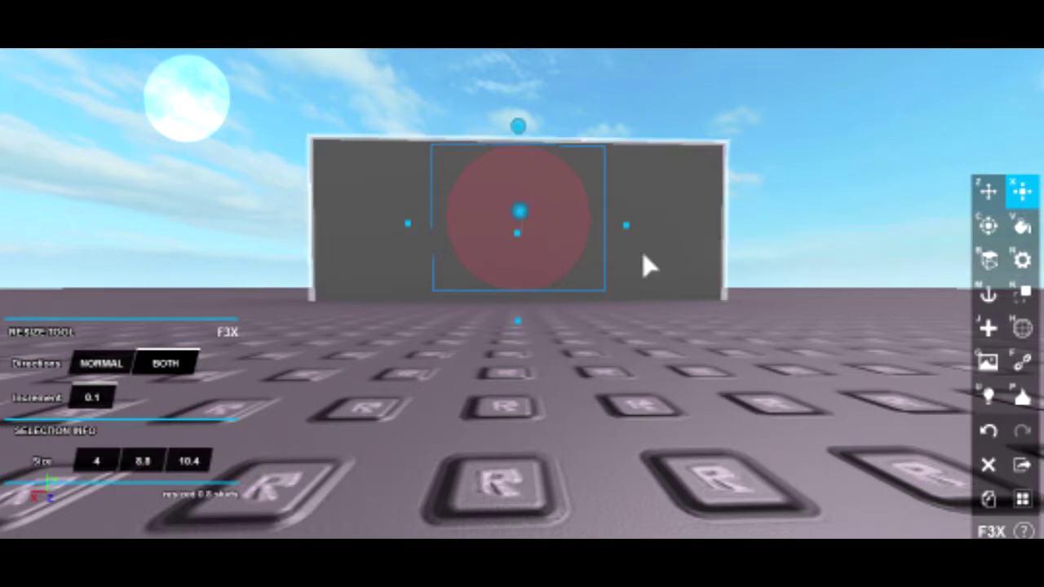
right_click_drag(634, 413, 636, 432)
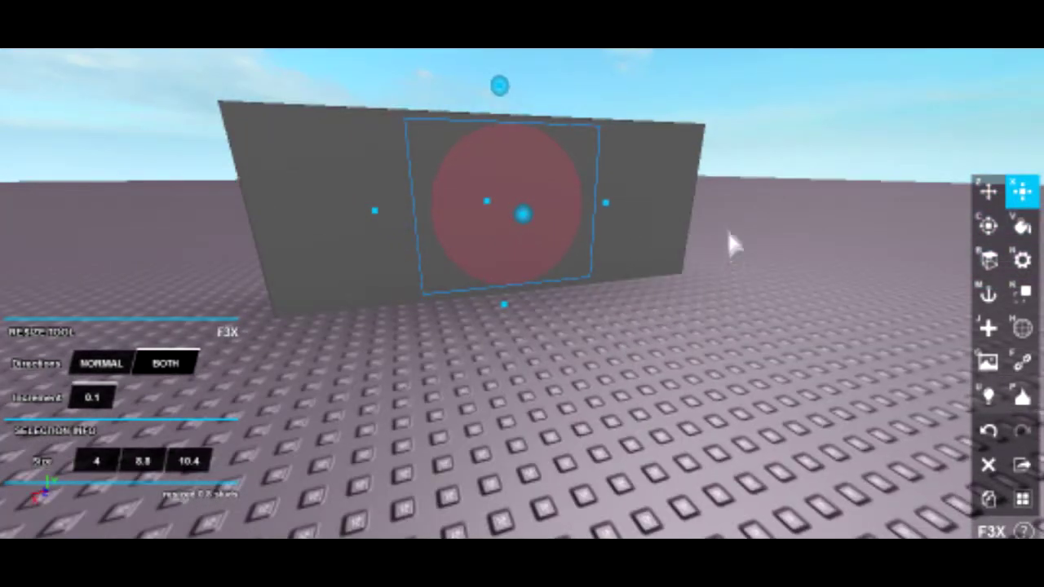
left_click(640, 175, "shift")
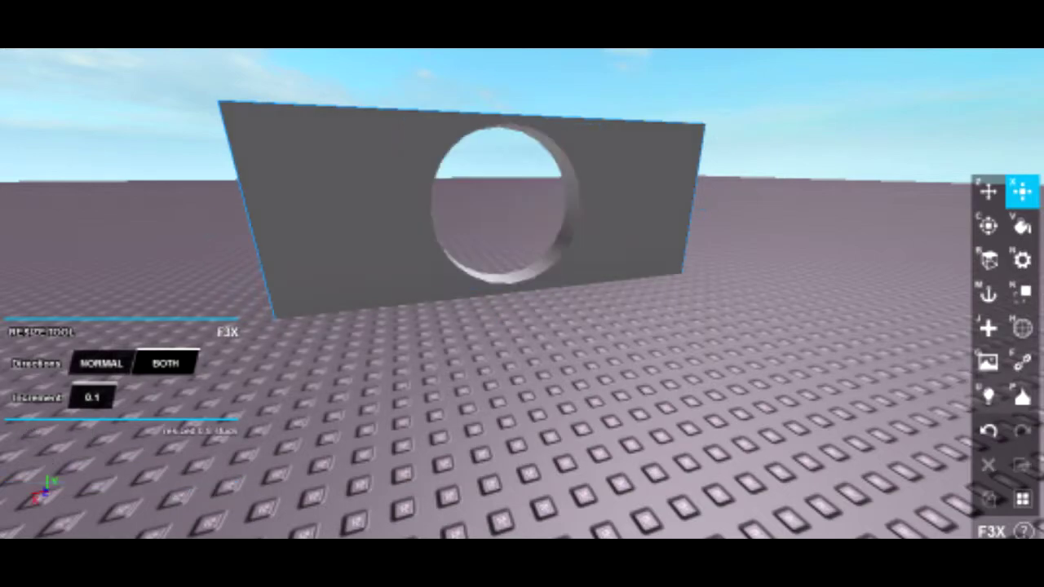
Inspect the round hole in the wall from front, side and top views.
right_click_drag(598, 247, 603, 251)
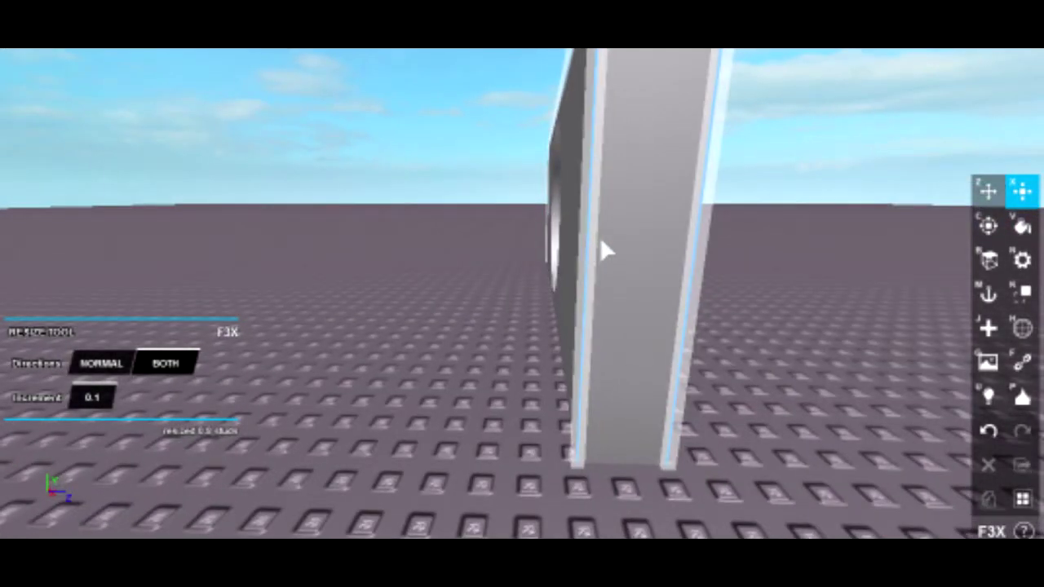
mouse_move(603, 249)
right_mouse_down()
mouse_move(616, 269)
mouse_move(574, 279)
right_mouse_up()
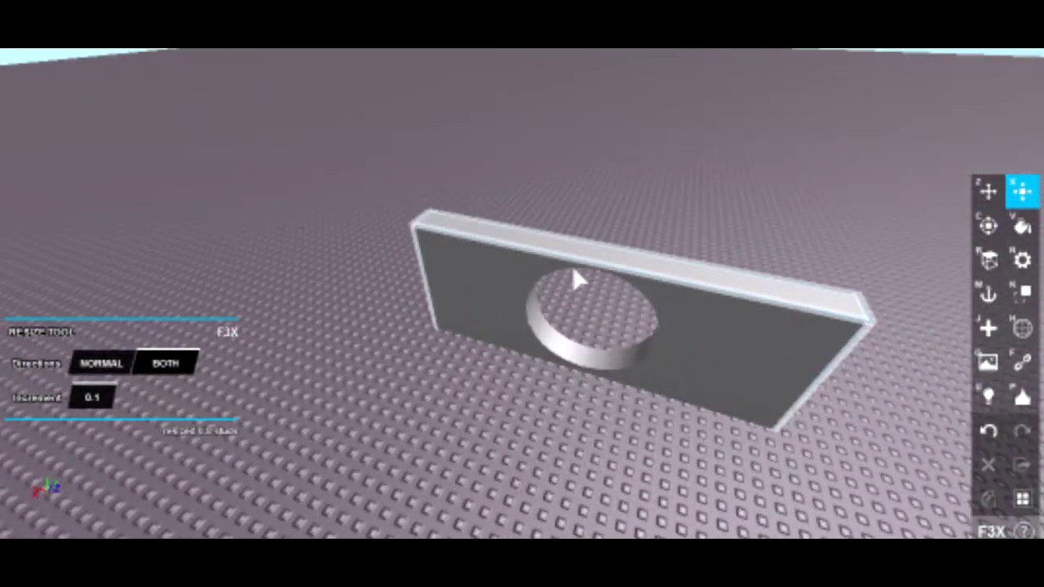
left_click(575, 279)
scroll(583, 349, "up", 5)
mouse_move(571, 368)
right_mouse_down()
mouse_move(390, 294)
mouse_move(419, 280)
right_mouse_up()
key("Escape")
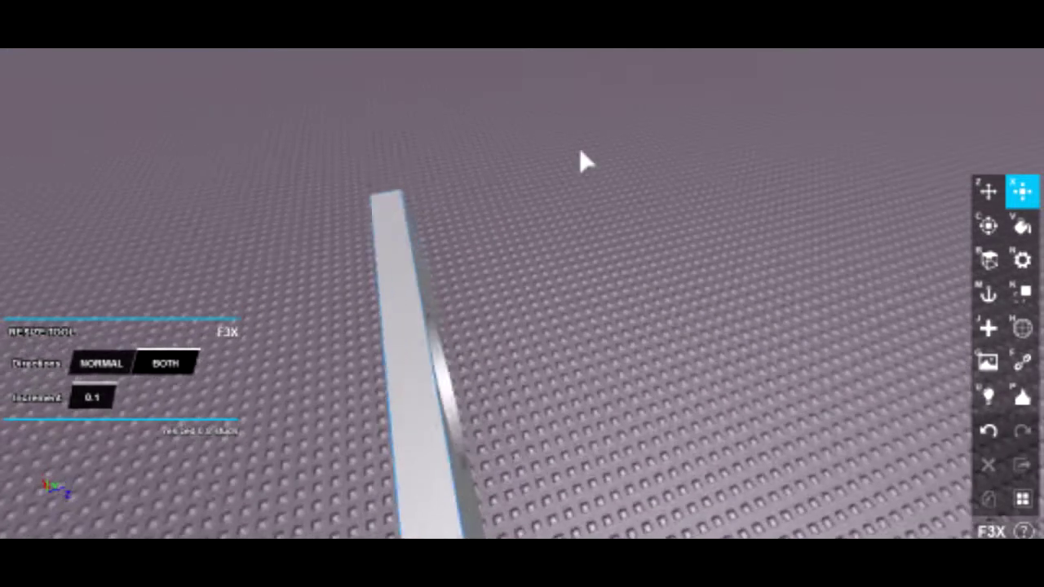
right_click_drag(580, 160, 594, 177)
scroll(568, 401, "down", 5)
scroll(567, 367, "up", 2)
right_click_drag(569, 366, 562, 326)
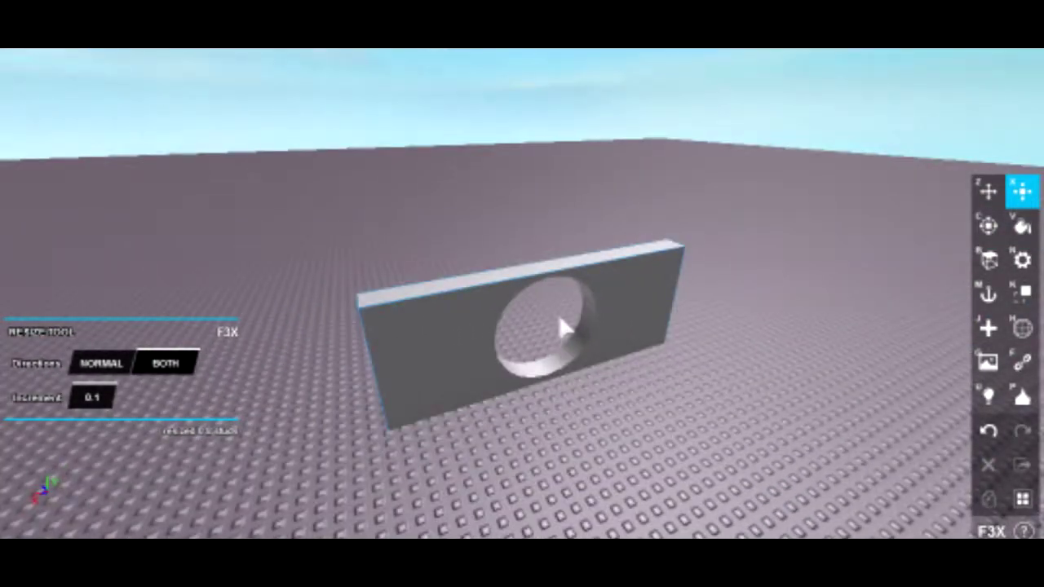
scroll(571, 249, "up", 5)
left_click(529, 303)
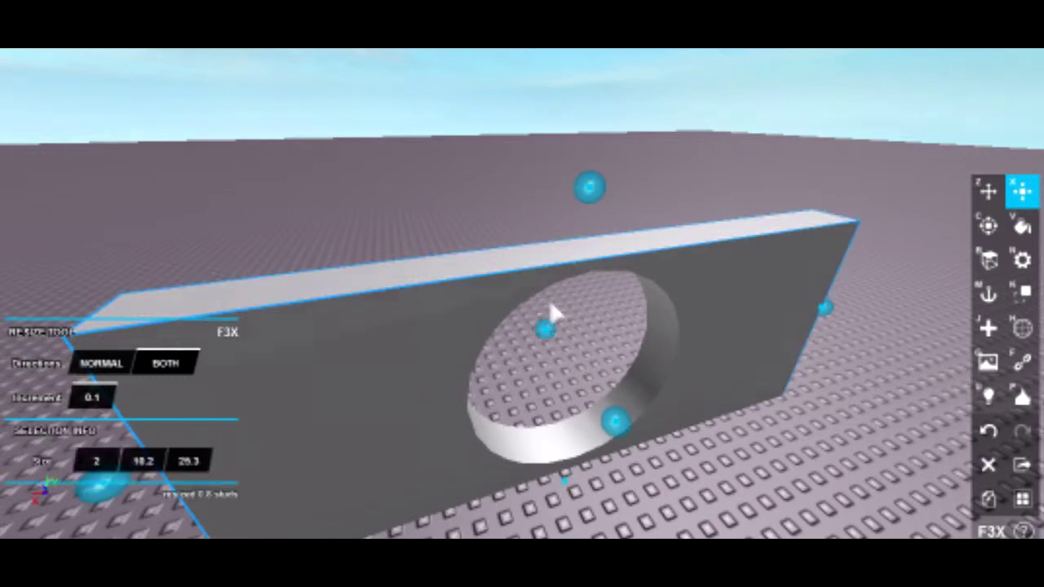
right_click_drag(555, 311, 557, 311)
key("z")
key("shift+c")
left_click_drag(641, 358, 610, 342)
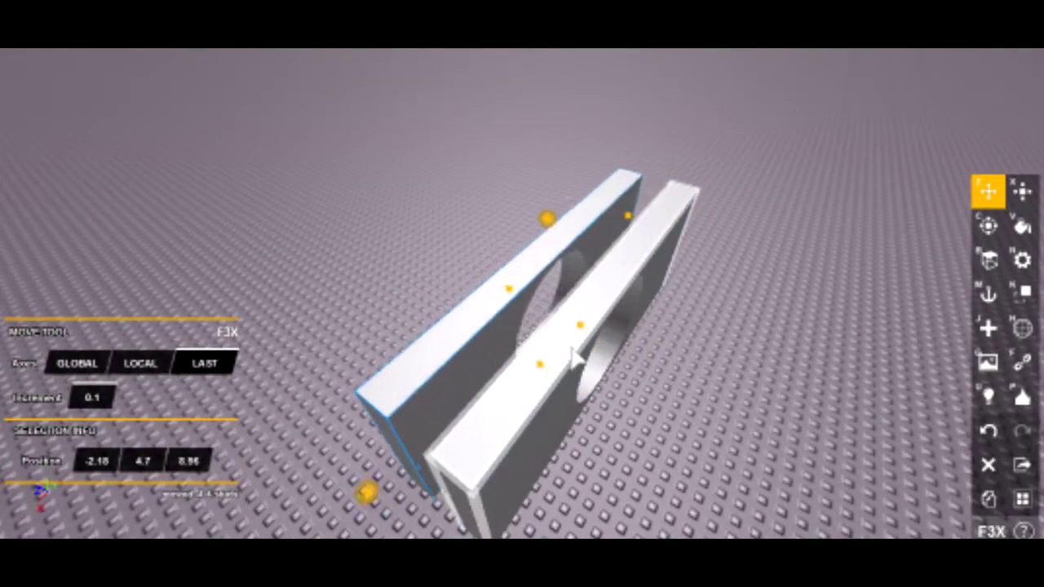
left_click(579, 338, "shift")
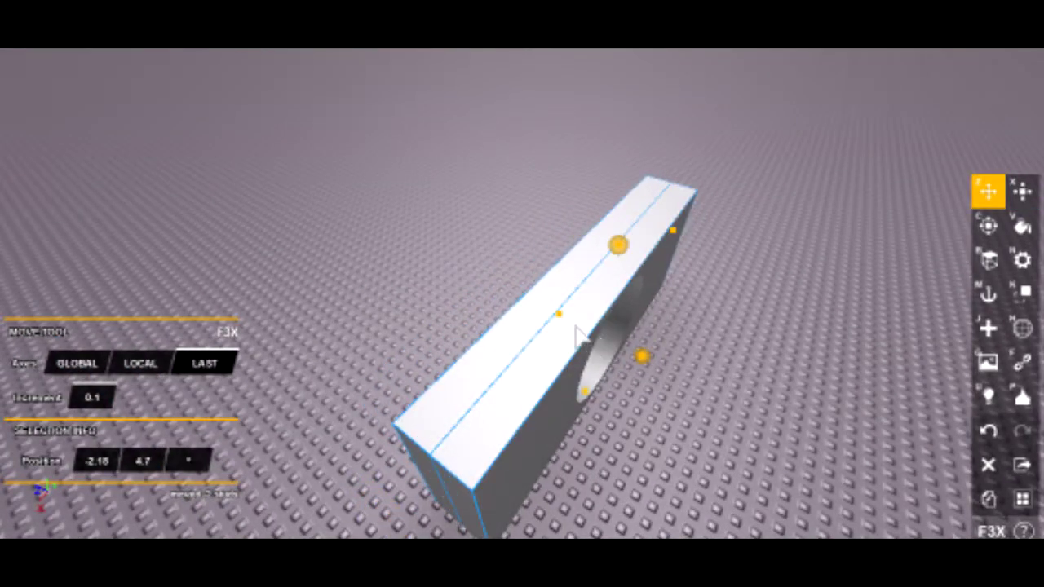
key("shift+c")
left_click_drag(642, 357, 690, 347)
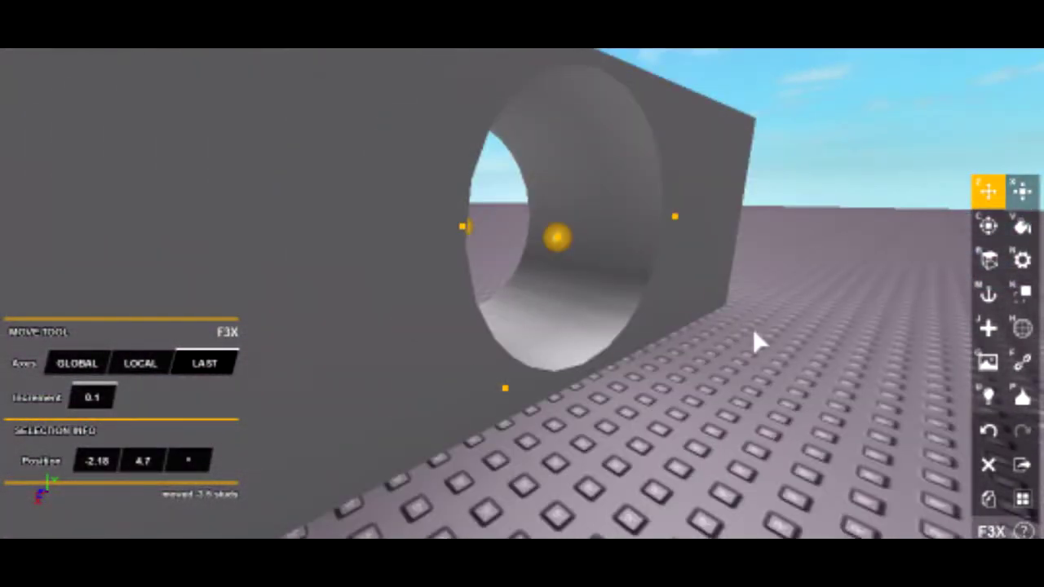
left_click(752, 328)
left_click(737, 299)
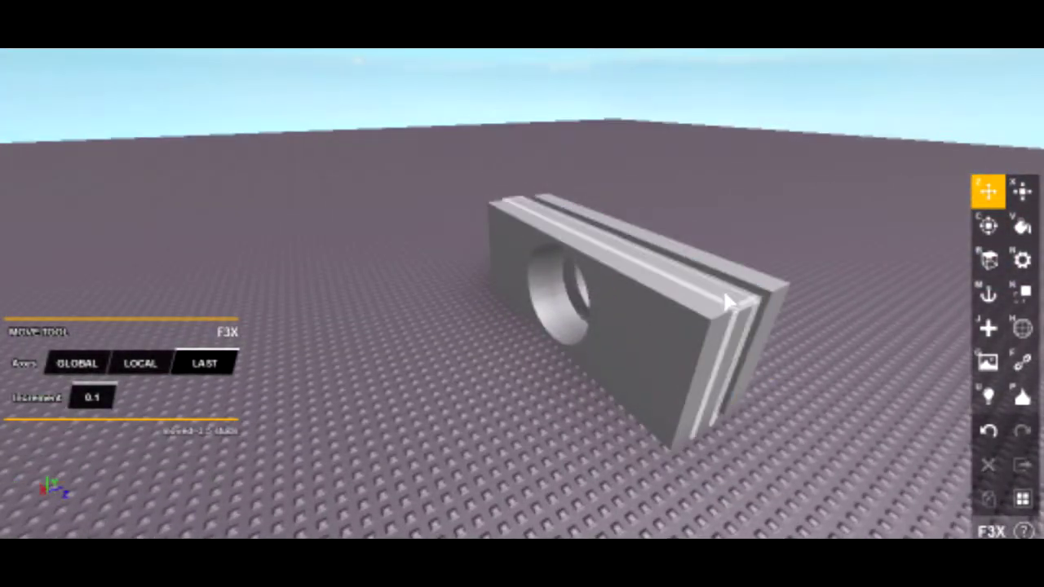
key("shift+z")
left_click(664, 299)
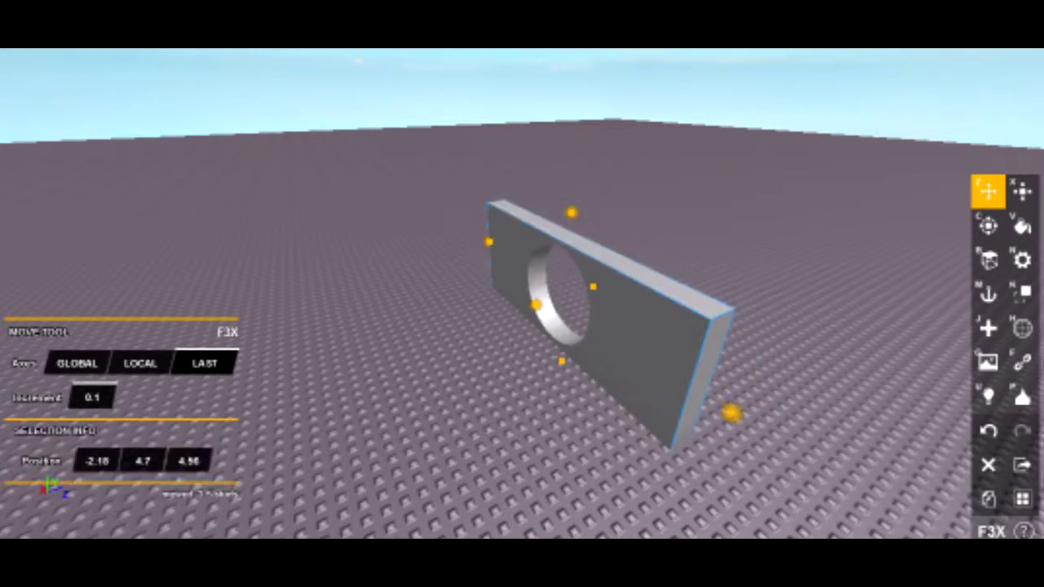
Undo the union and turn the red cylinder back into a solid part.
key("shift+z")
right_click_drag(604, 227, 587, 285)
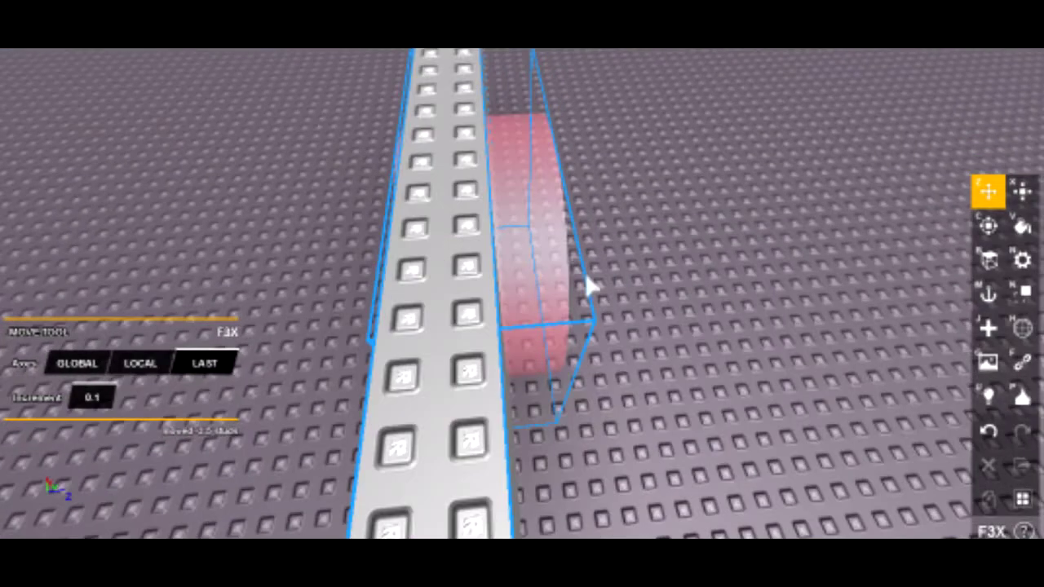
left_click(571, 240)
key("x")
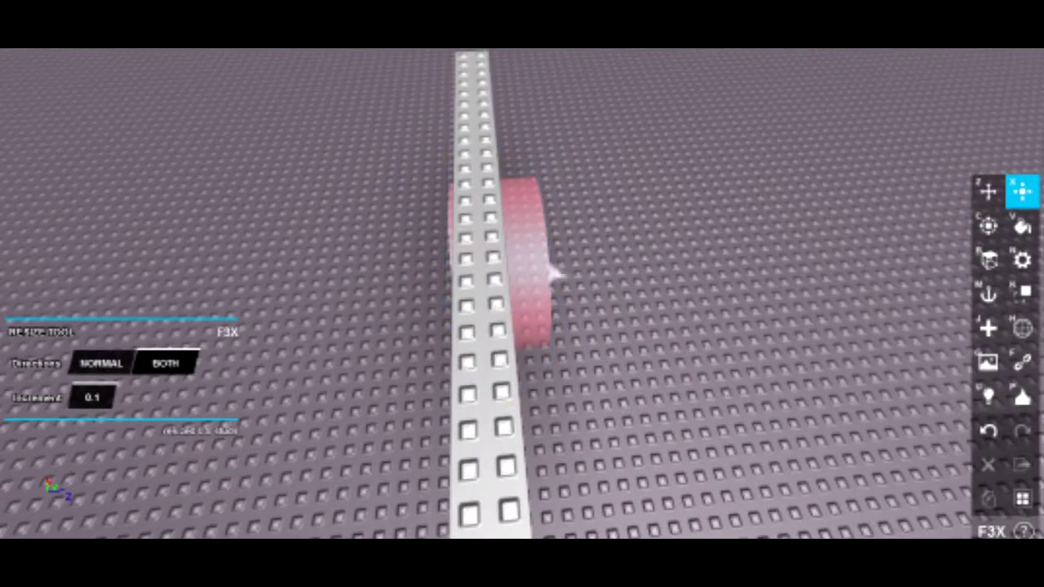
left_click(555, 274)
key("shift+u")
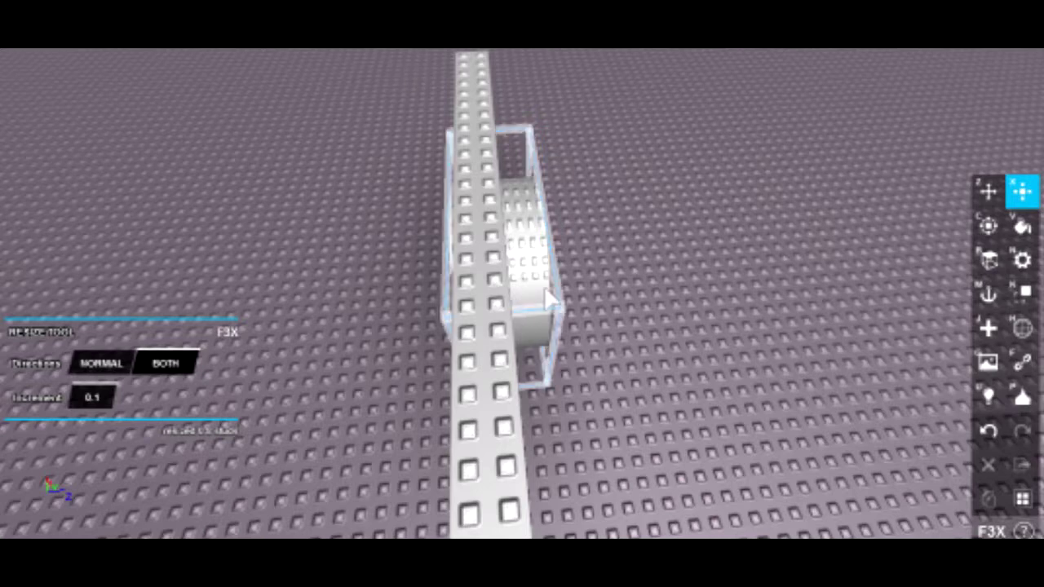
Focus on the cylinder and stretch it to about 26.3 studs through the plate.
left_click(562, 268)
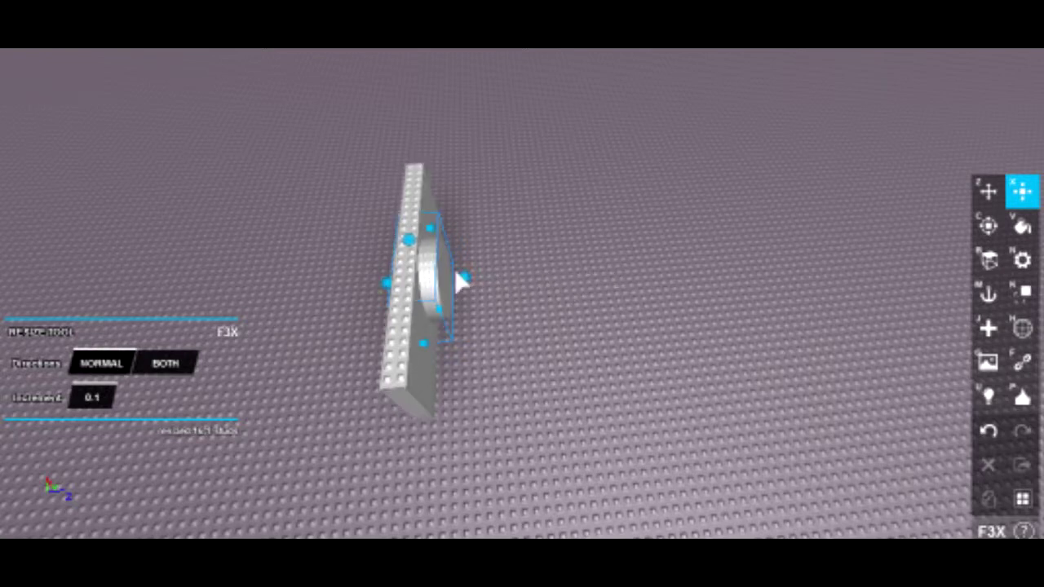
key("f")
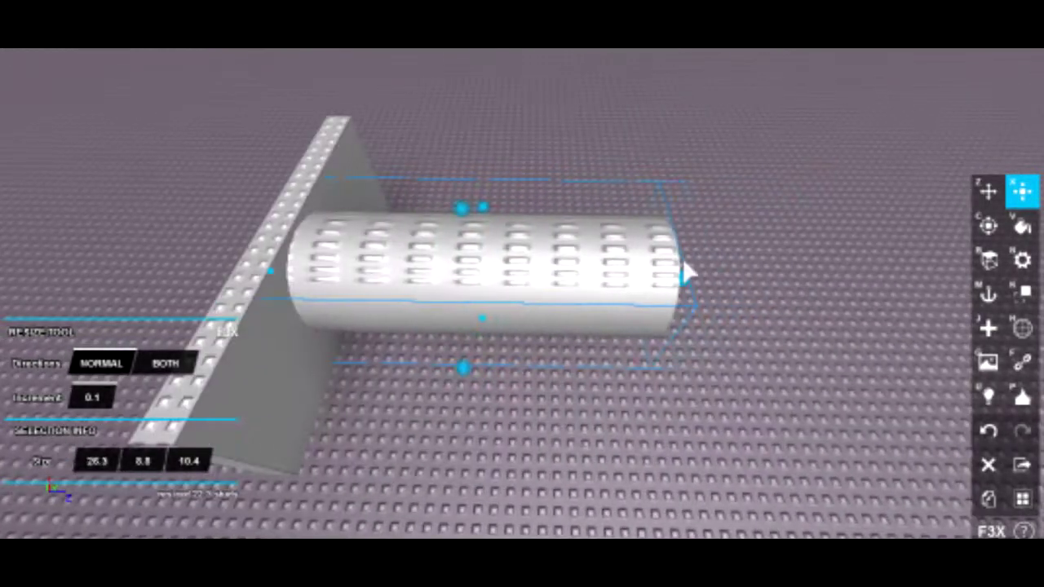
left_click_drag(638, 259, 901, 308)
Anchor the parts, select the plate with the cylinder, and undo a premature cut.
left_click(988, 293)
right_click_drag(657, 213, 718, 305)
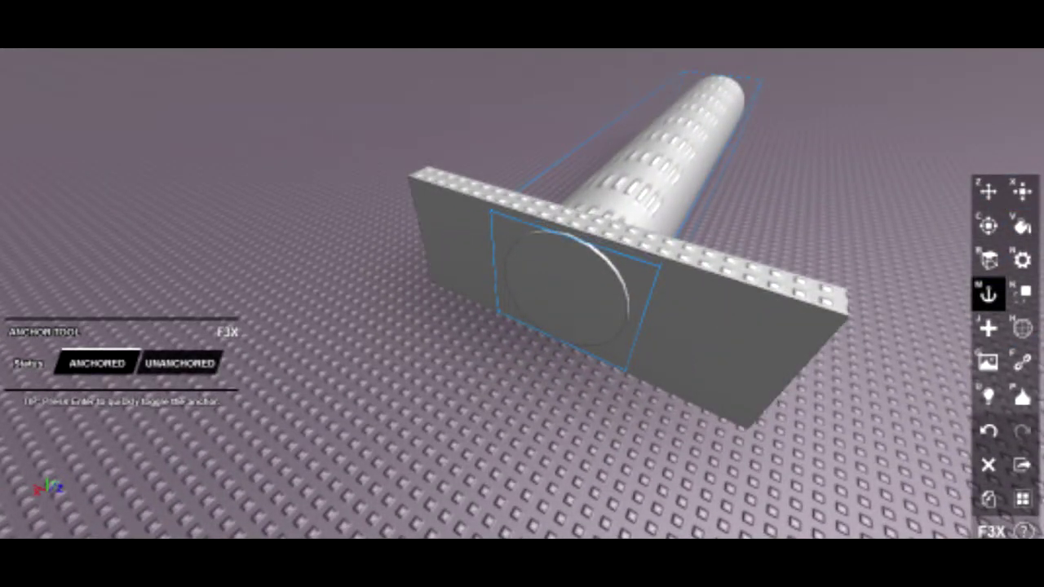
left_click(677, 322, "shift")
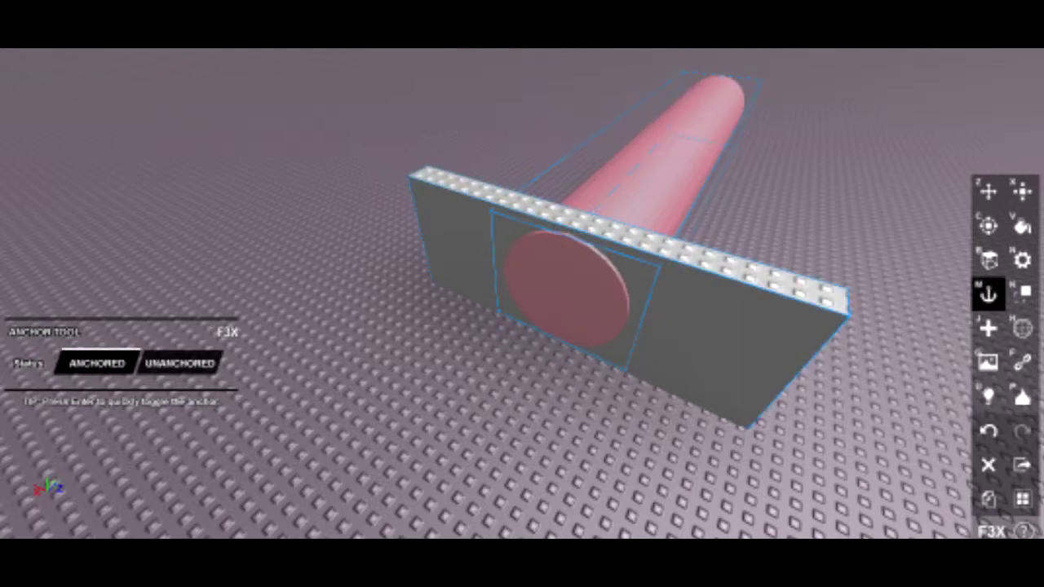
right_click_drag(816, 179, 815, 180)
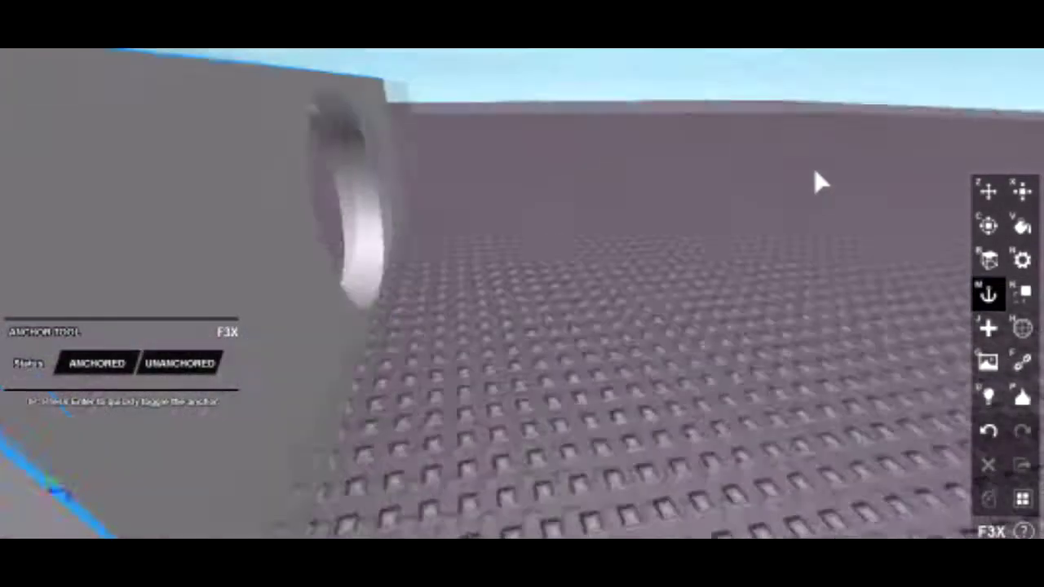
key("shift+z")
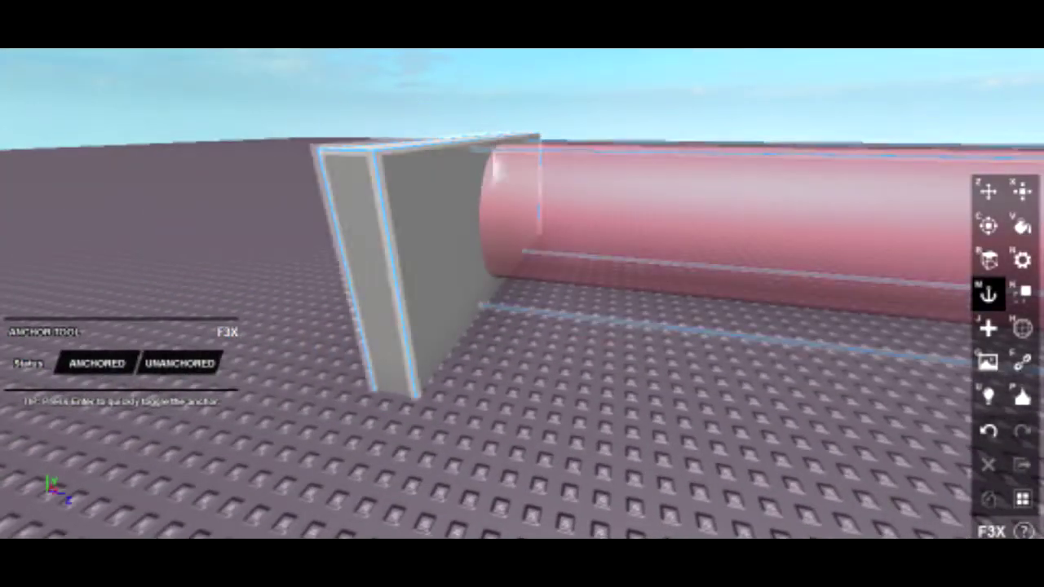
right_click_drag(517, 226, 517, 226)
Stretch the plate into a block about 50.4 studs deep and subtract the cylinder as a tunnel.
key("x")
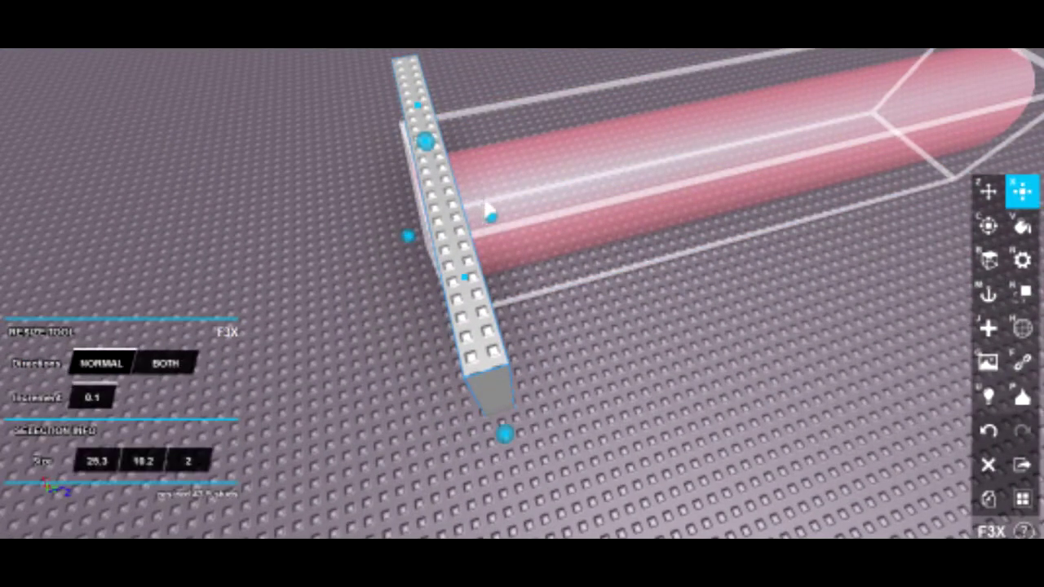
left_click_drag(488, 221, 703, 194)
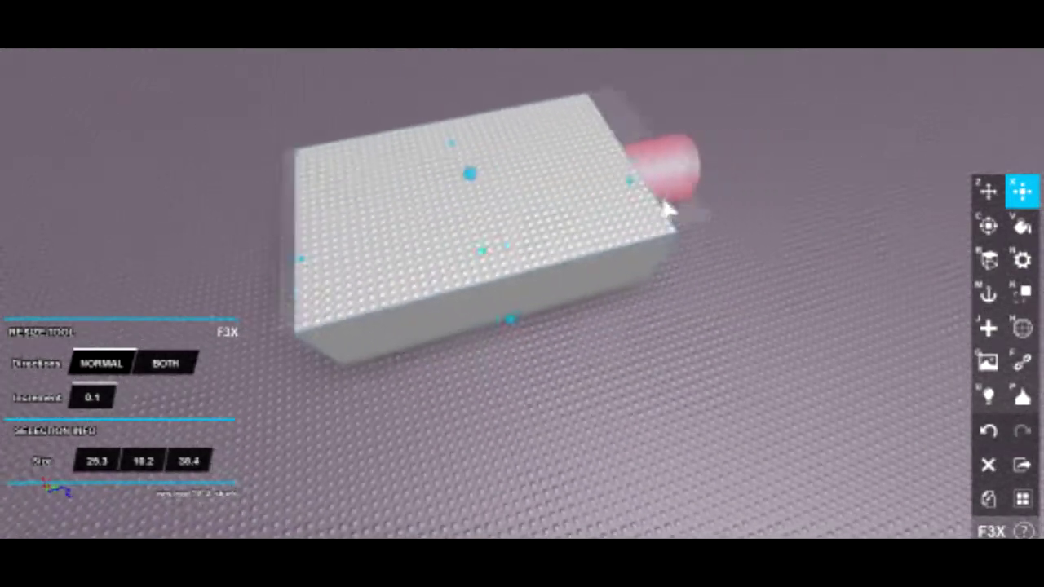
right_click_drag(703, 190, 531, 283)
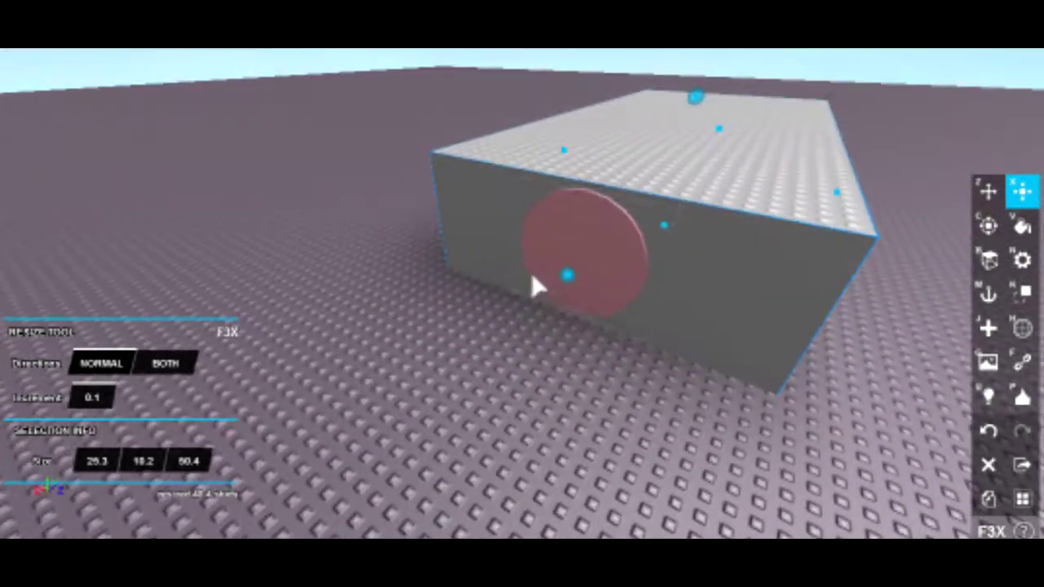
left_click(601, 270, "shift")
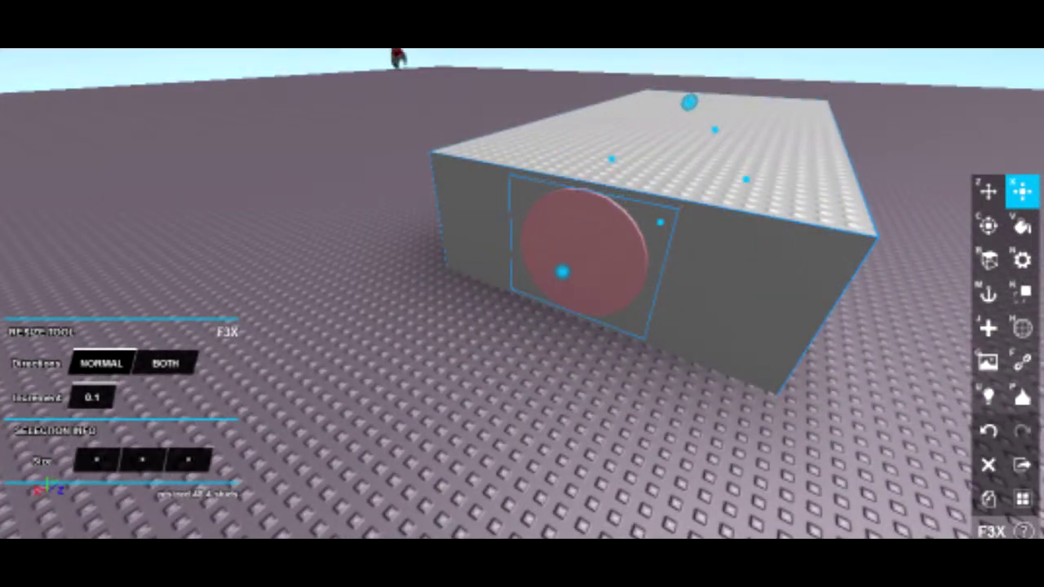
left_click(546, 383)
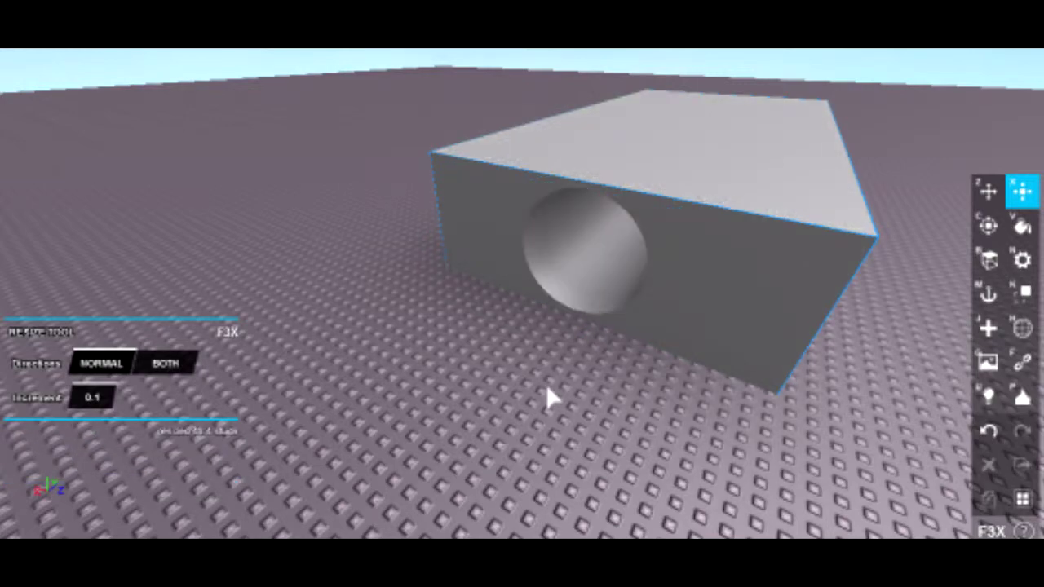
scroll(546, 383, "down", 3)
Select the tunnelled block, viewing it from below, front-on and from above.
scroll(545, 384, "down", 3)
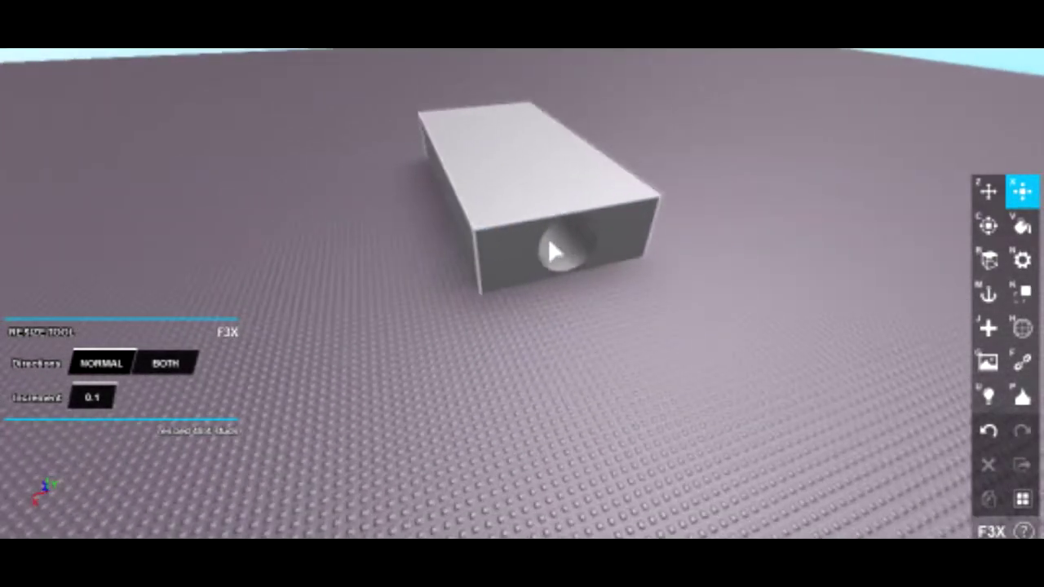
scroll(548, 244, "up", 3)
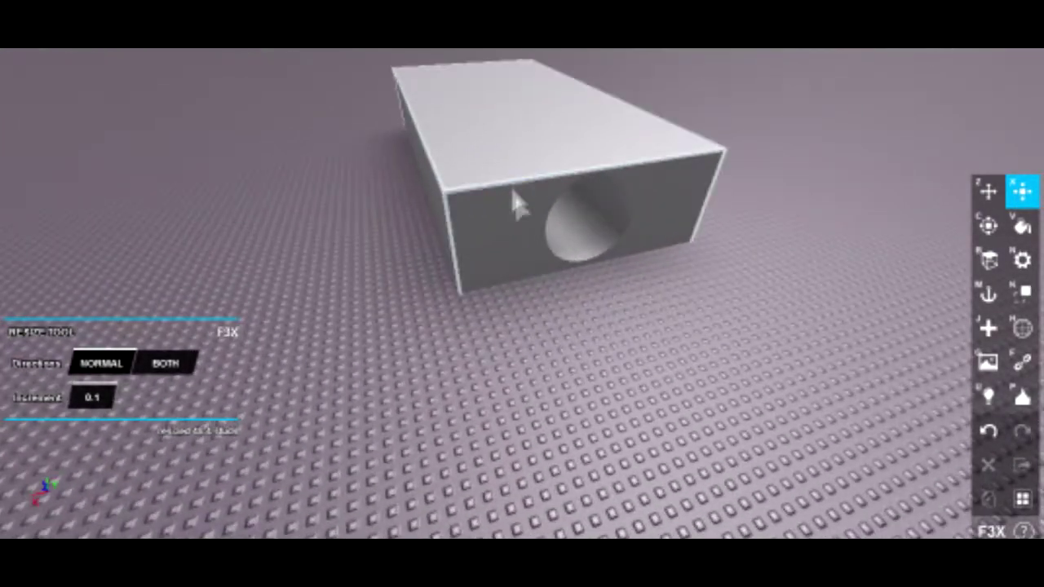
scroll(595, 233, "down", 3)
right_click_drag(595, 234, 532, 342)
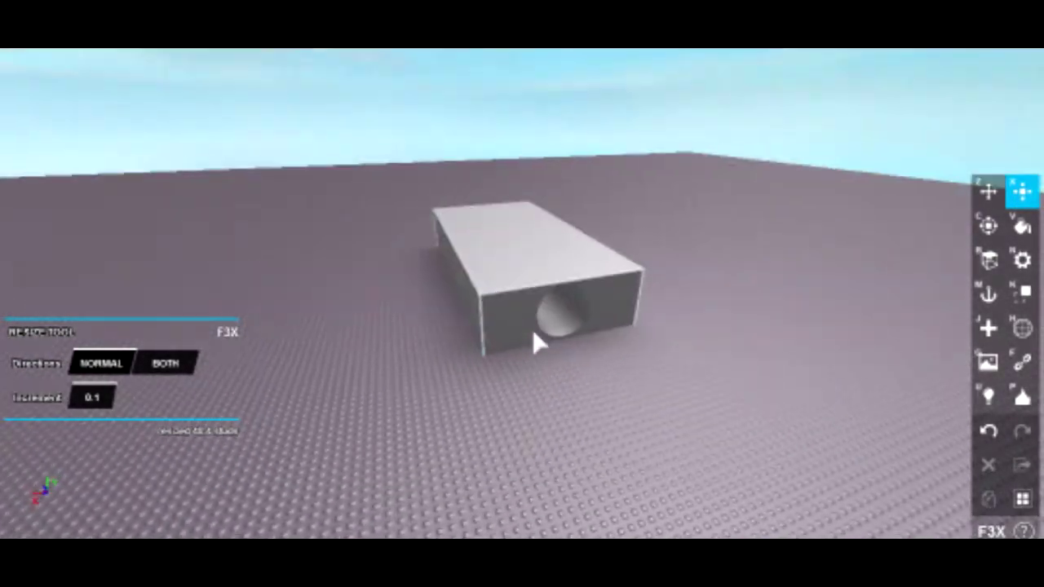
left_click(535, 343)
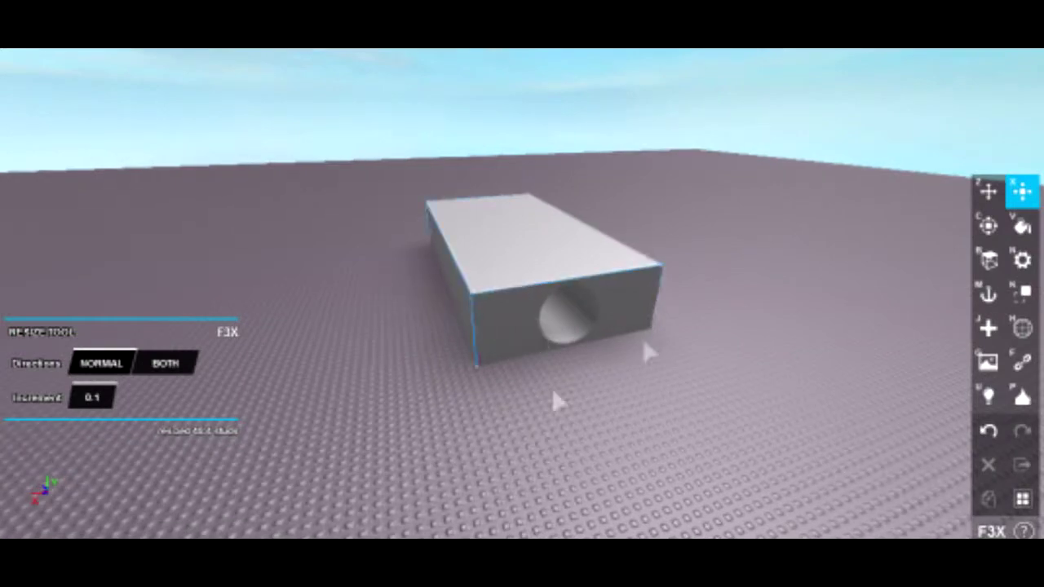
scroll(647, 244, "up", 1)
scroll(628, 414, "up", 3)
right_click_drag(628, 414, 564, 273)
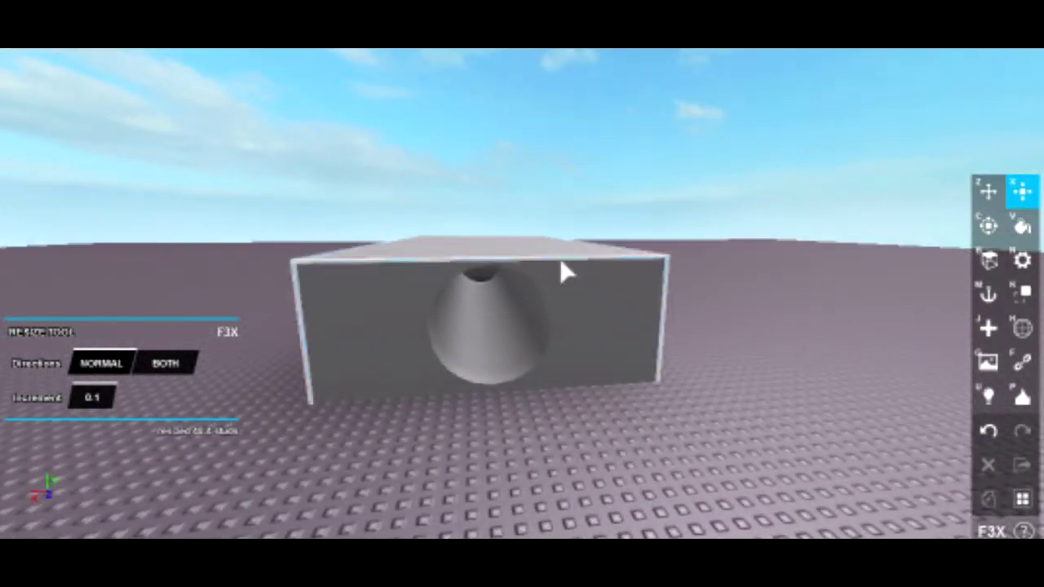
scroll(565, 272, "up", 3)
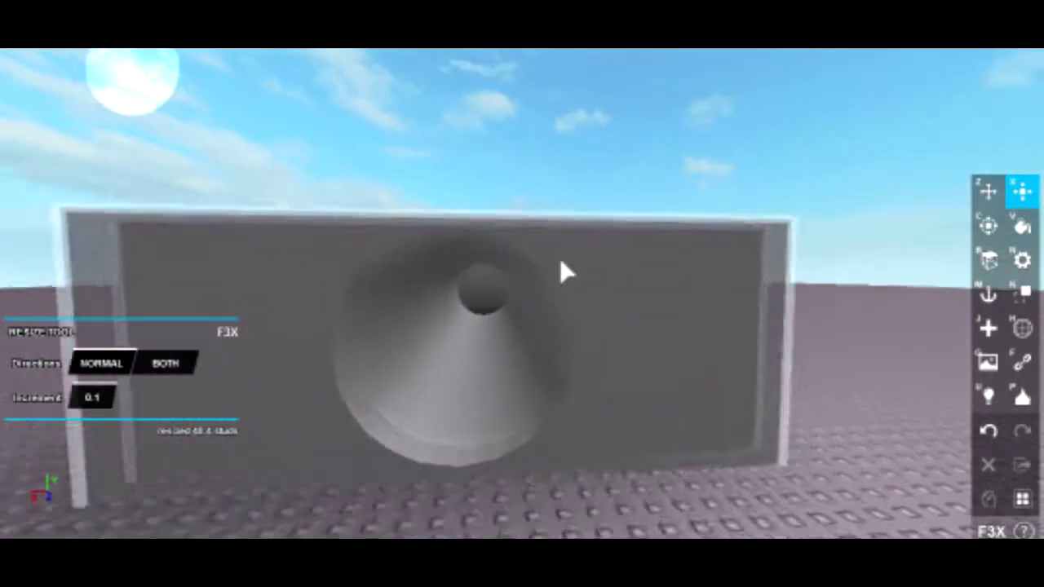
scroll(559, 270, "up", 2)
scroll(552, 253, "down", 2)
scroll(552, 249, "down", 2)
left_click(546, 257)
right_click_drag(546, 257, 522, 292)
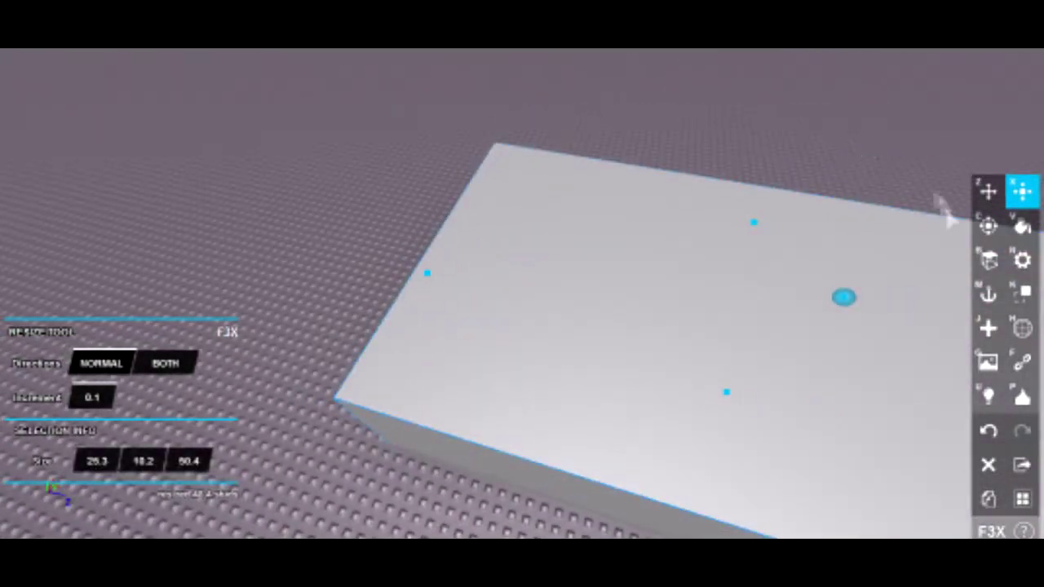
Slide the copy away, turn it slightly, and set it beside the original block.
key("z")
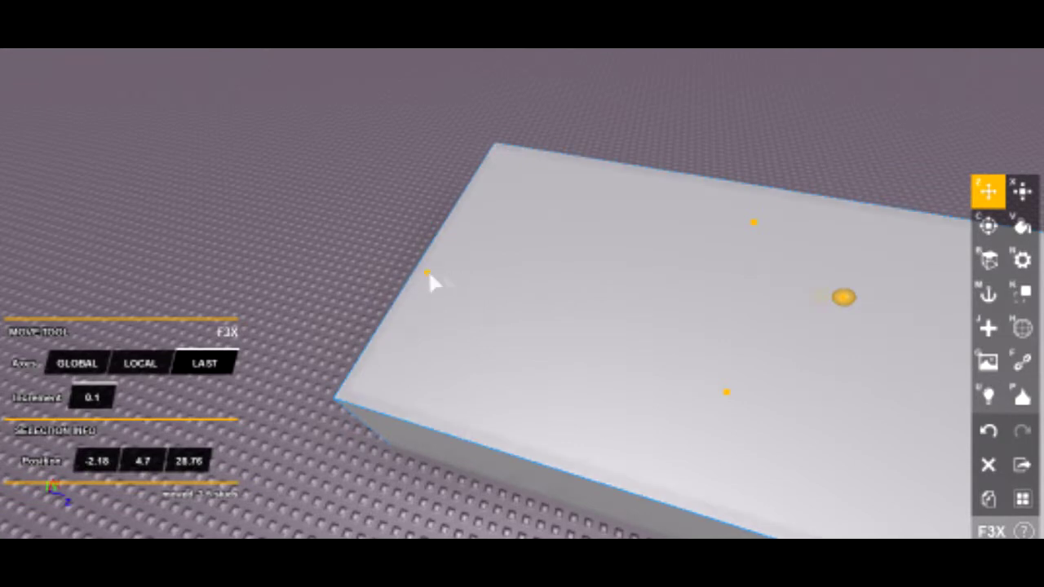
left_click_drag(429, 280, 657, 323)
right_click_drag(656, 322, 676, 256)
key("c")
left_click_drag(791, 237, 764, 268)
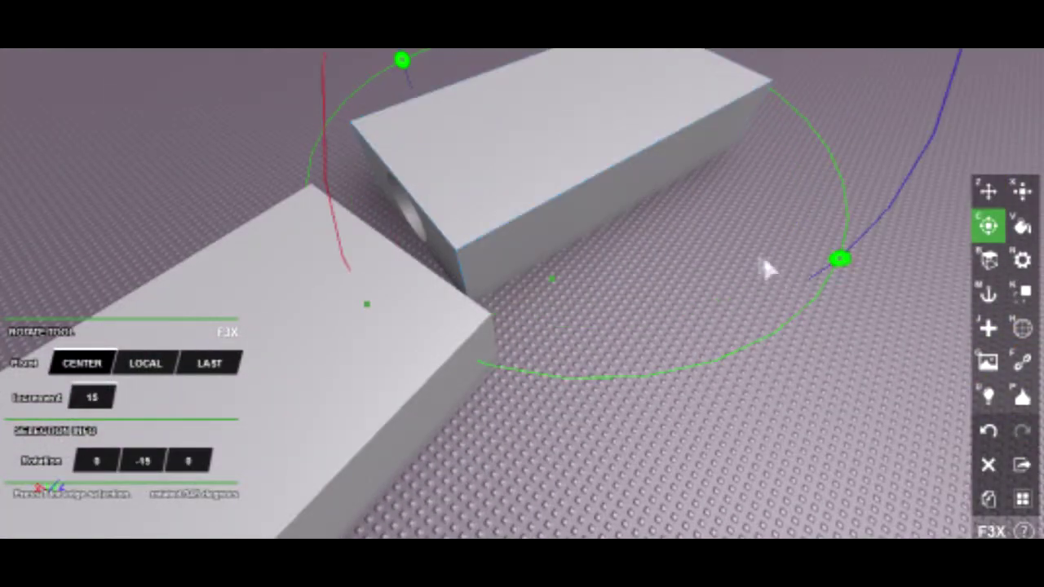
key("z")
left_click_drag(645, 204, 699, 237)
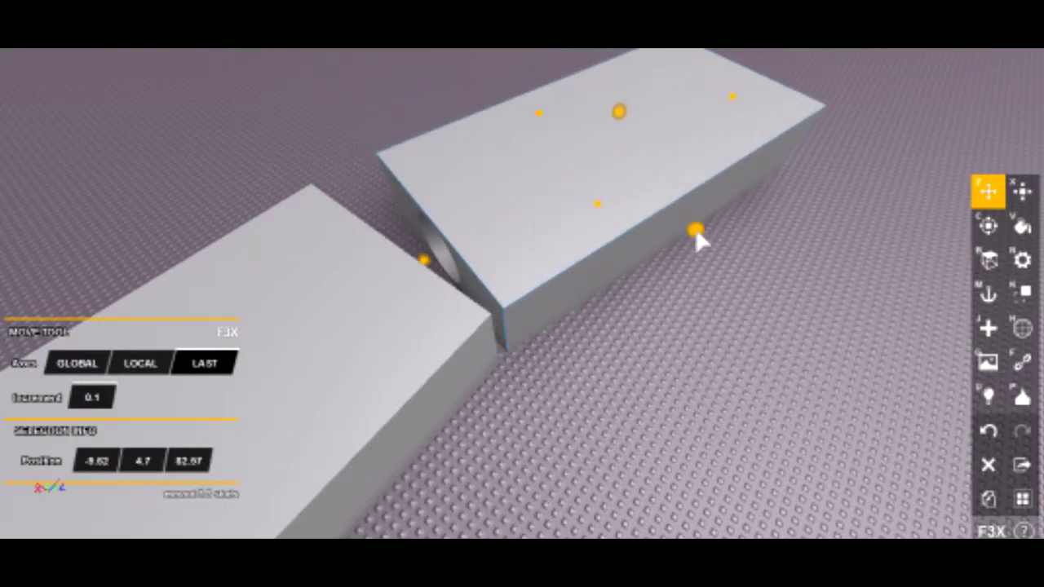
Deselect the copy and fly the view around both blocks and the gap between them.
left_click(718, 335)
right_click_drag(718, 336, 726, 336)
key("w")
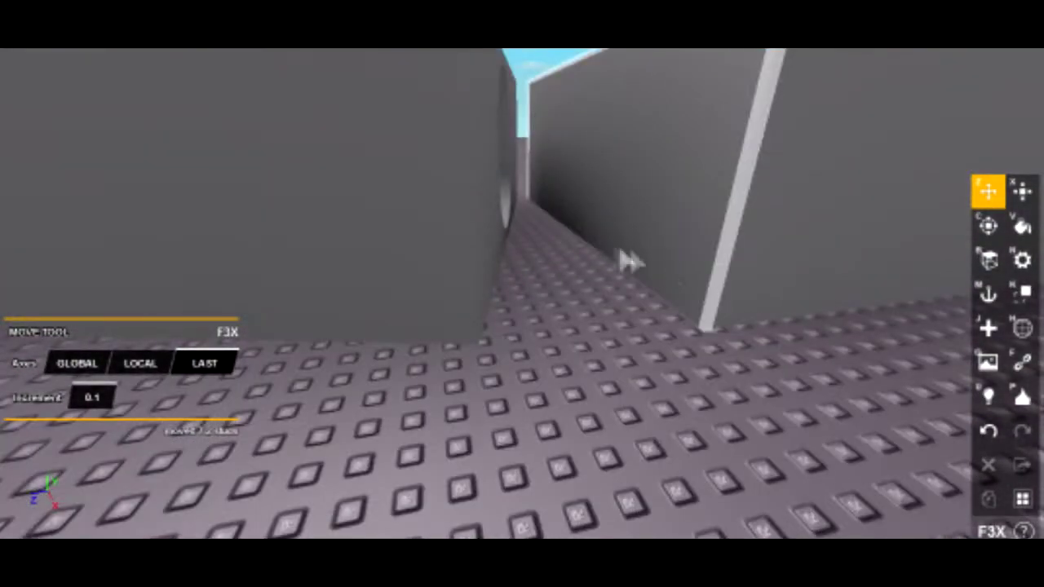
key("s")
right_click_drag(566, 198, 509, 212)
key("w")
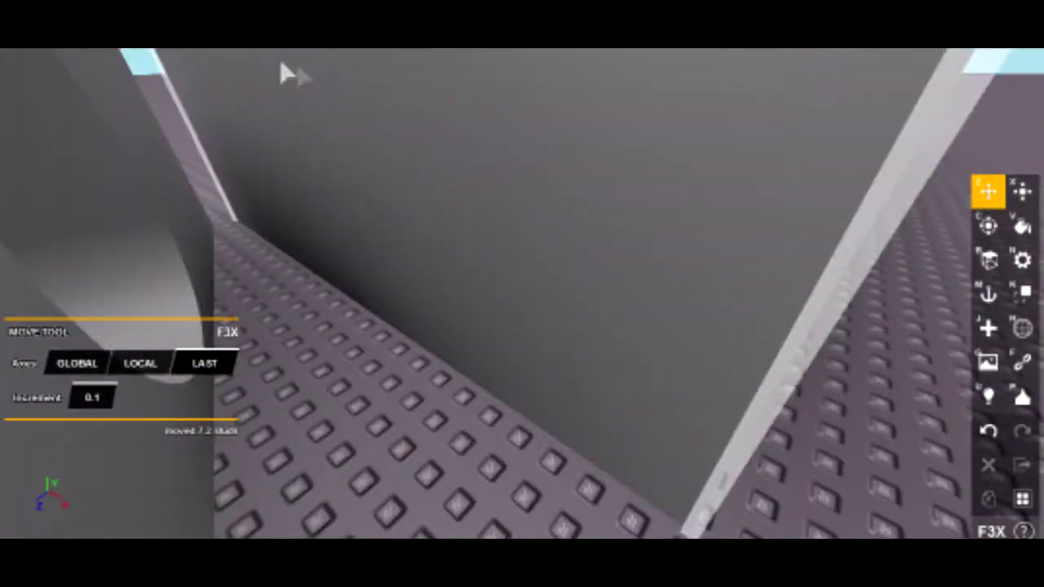
mouse_move(291, 74)
right_mouse_down()
mouse_move(823, 169)
mouse_move(832, 217)
right_mouse_up()
key("s")
Inspect the open tunnel mouth up close, then pull back to frame both blocks.
key("w")
right_click_drag(647, 263, 522, 226)
key("s")
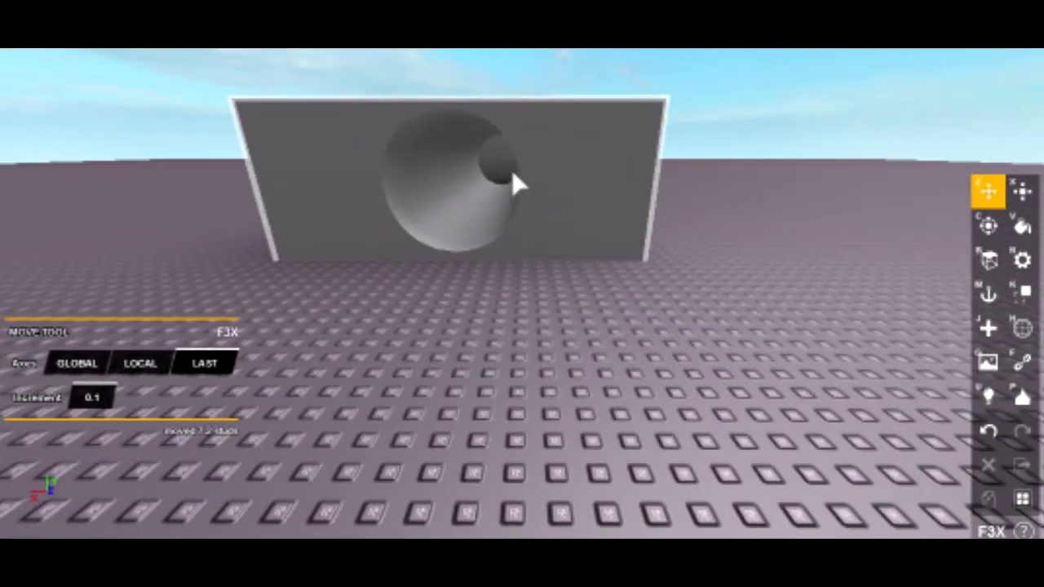
right_click_drag(496, 191, 555, 253)
key("s")
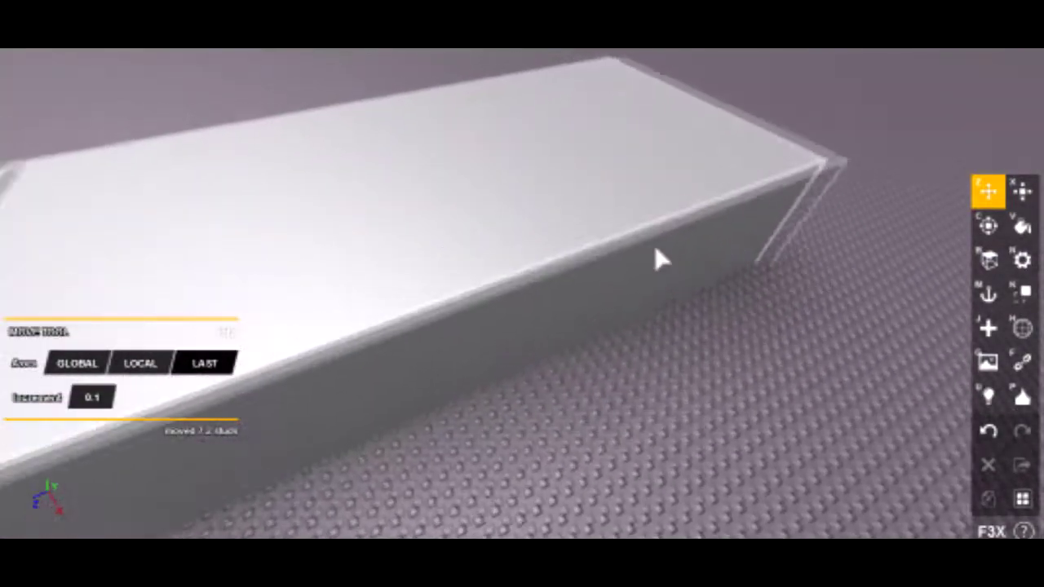
right_click_drag(503, 299, 414, 351)
key("w")
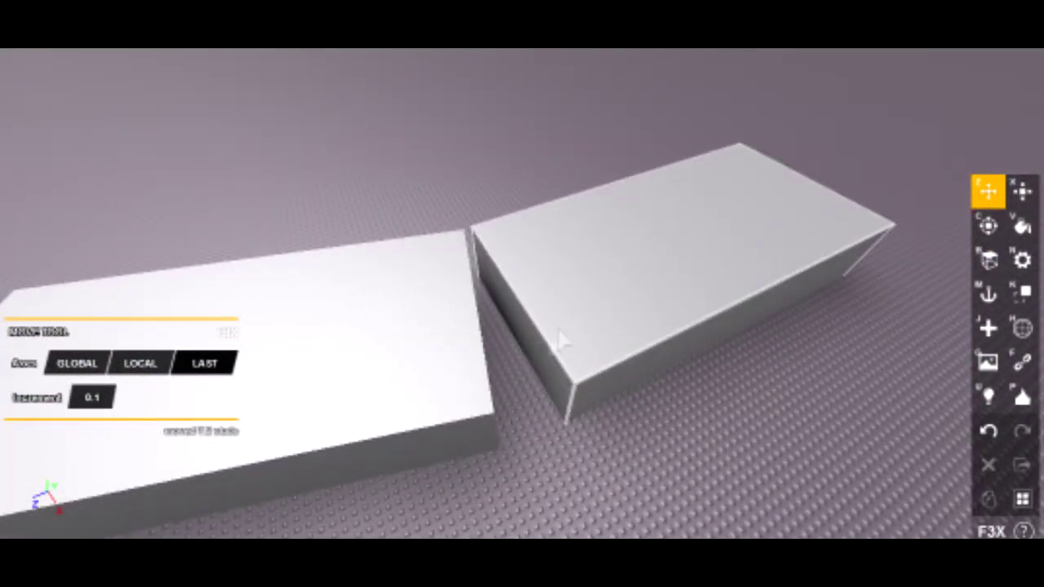
key("s")
mouse_move(603, 299)
right_mouse_down()
mouse_move(781, 272)
mouse_move(729, 192)
right_mouse_up()
key("w")
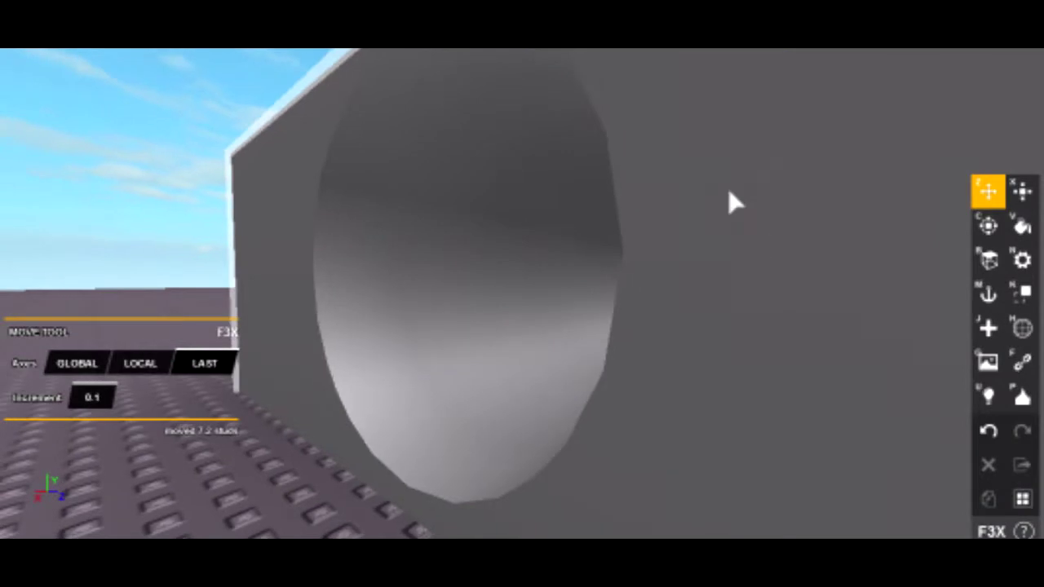